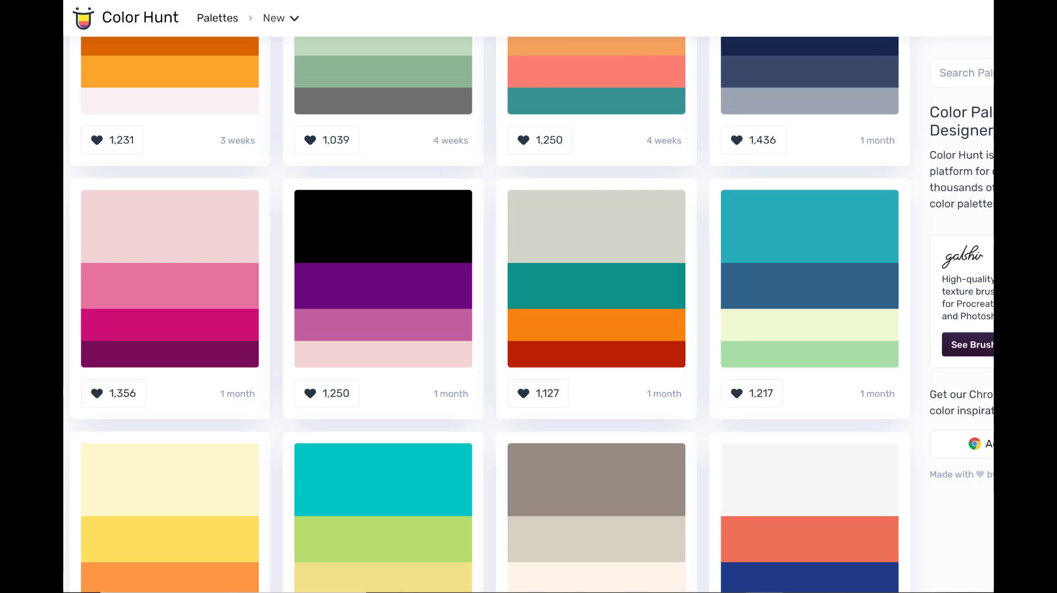
- Scroll down through the Color Hunt palette collection
scroll(486, 314, "down", 2)
scroll(486, 314, "down", 8)
scroll(486, 314, "down", 5)
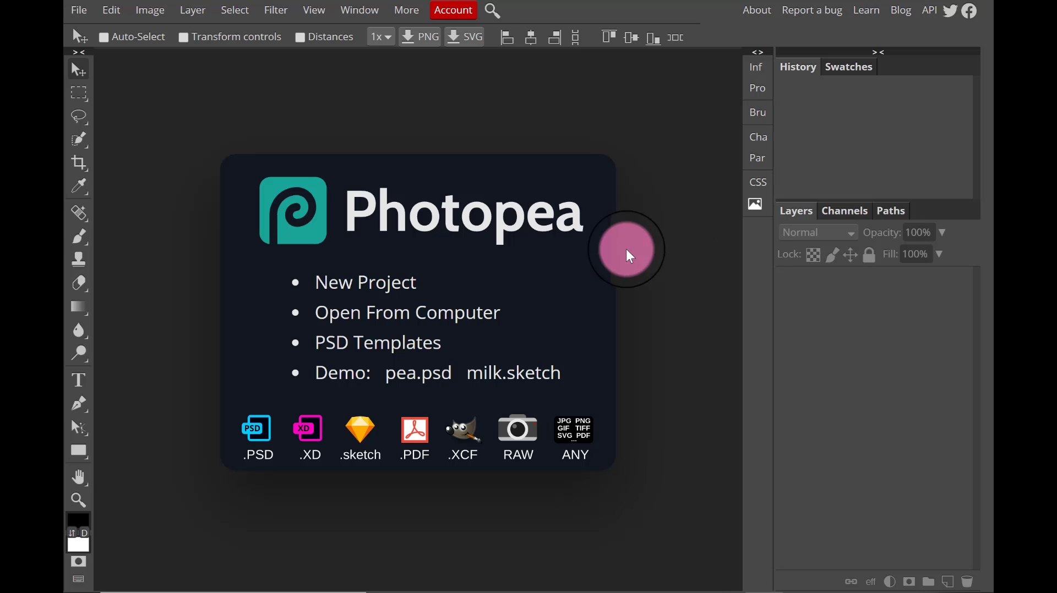
- Open the dog photo pexels-mati-mango-4052809 from the computer
left_click(479, 317)
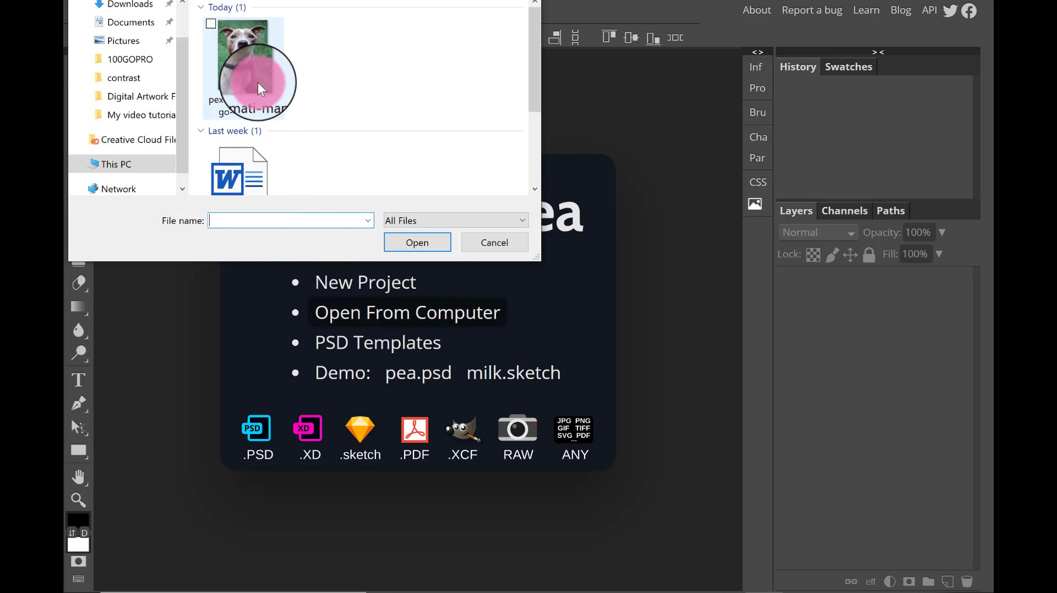
left_click(258, 81)
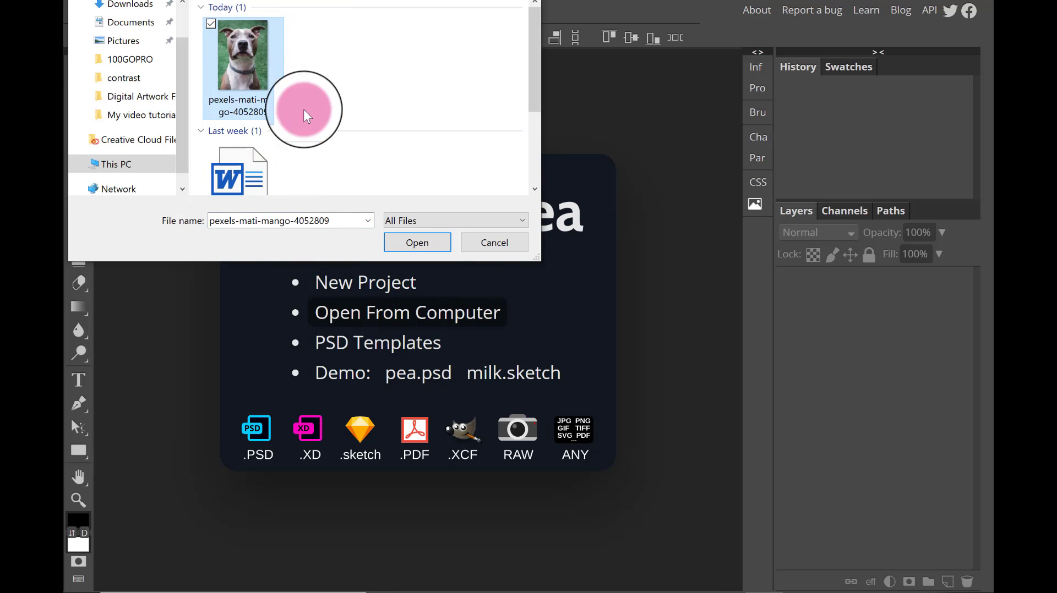
left_click(422, 243)
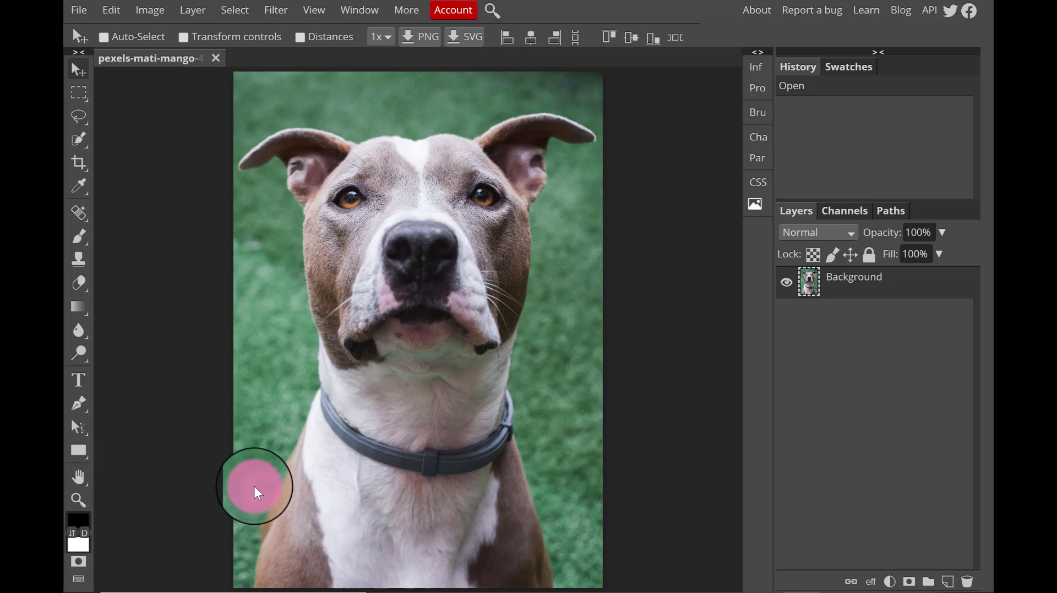
- Pick the Quick Selection tool from the W tool flyout to select the dog
key("w")
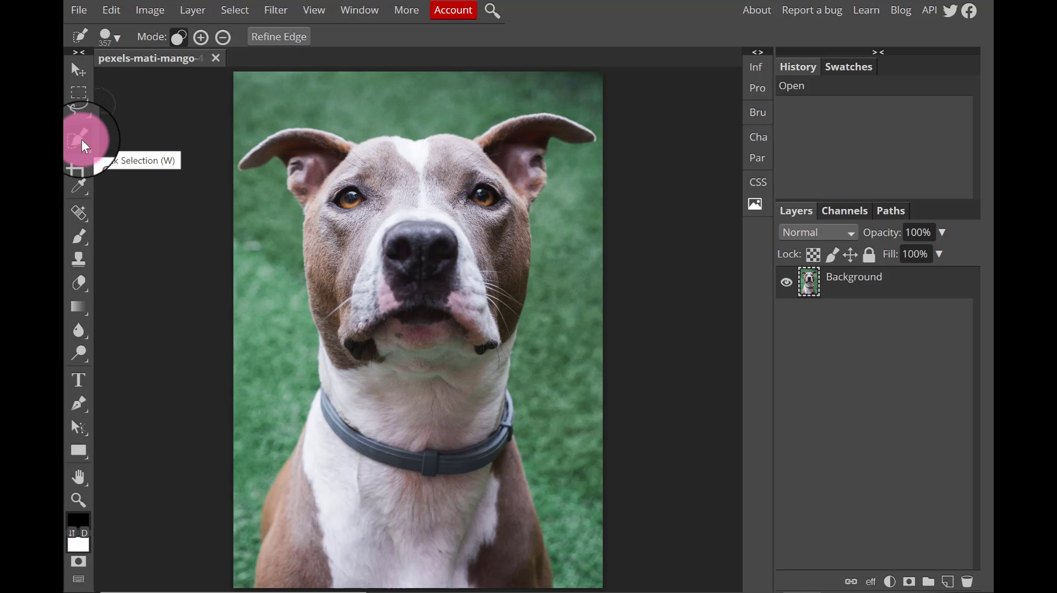
right_click(84, 145)
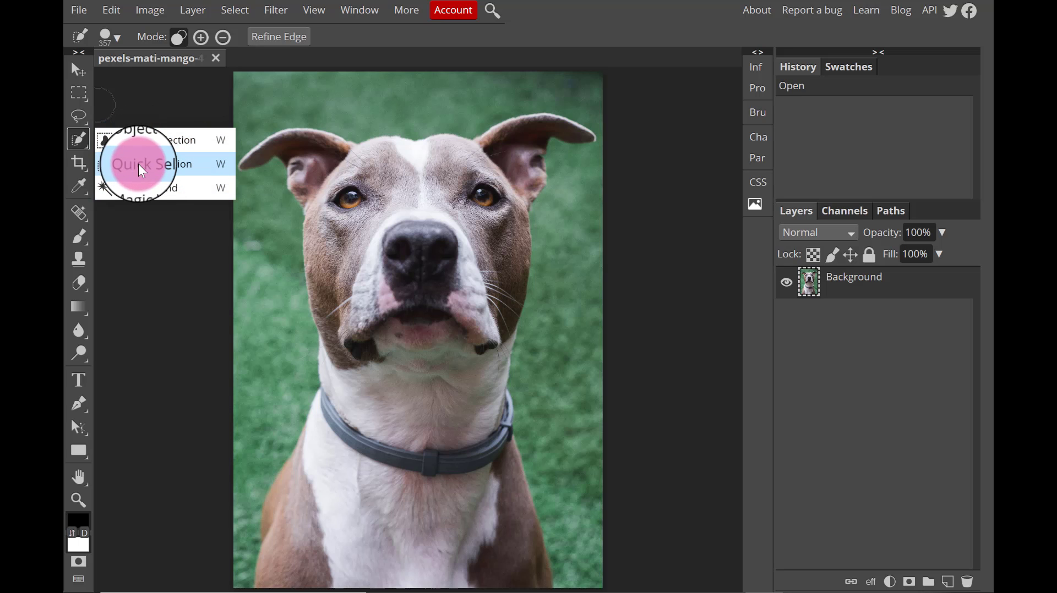
left_click(139, 165)
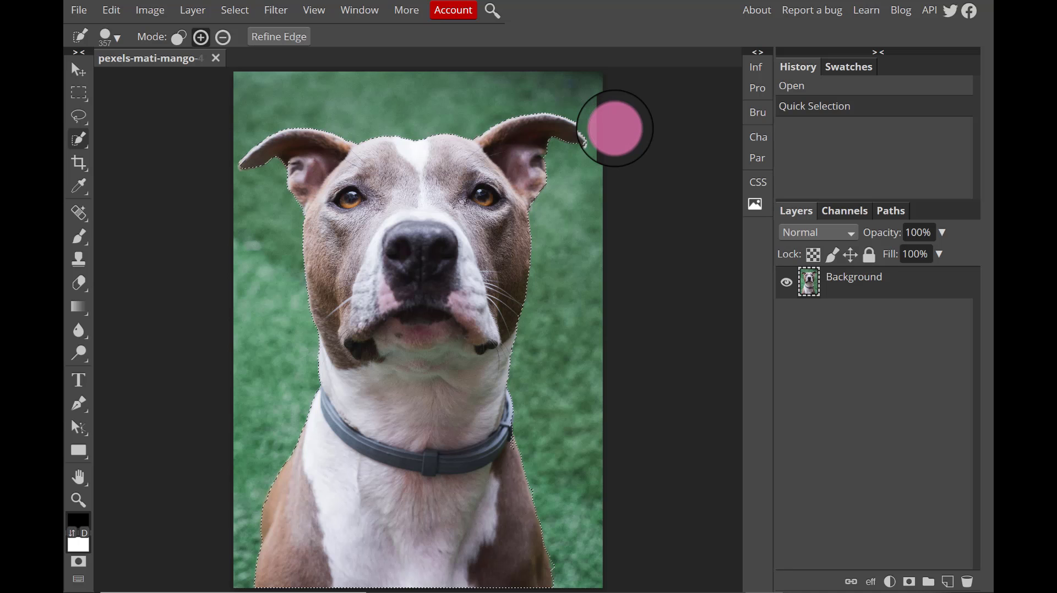
- Invert the selection, delete the grass background and deselect with Ctrl+D
left_click(248, 16)
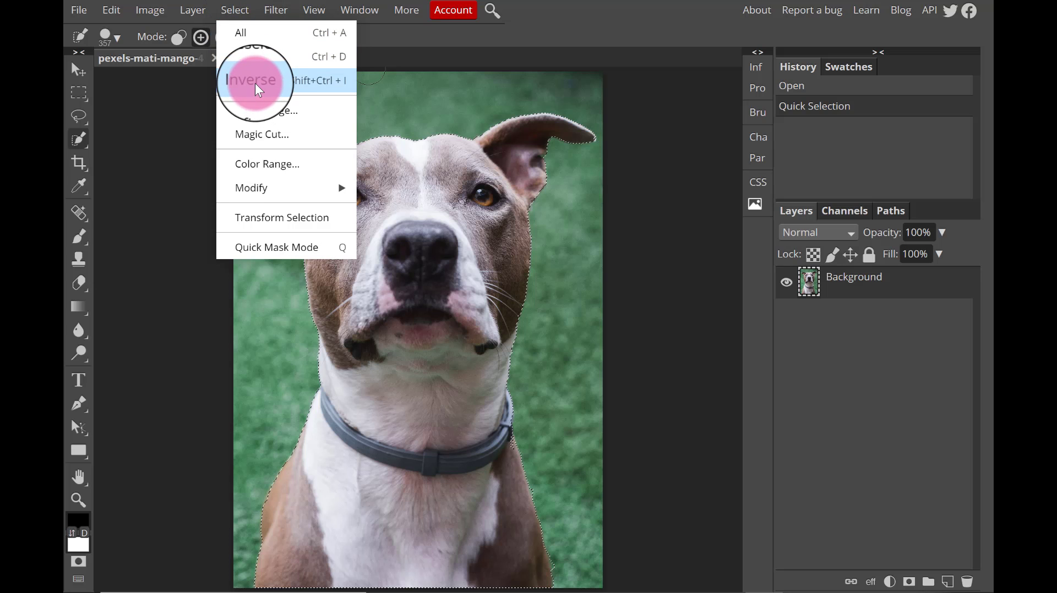
left_click(258, 83)
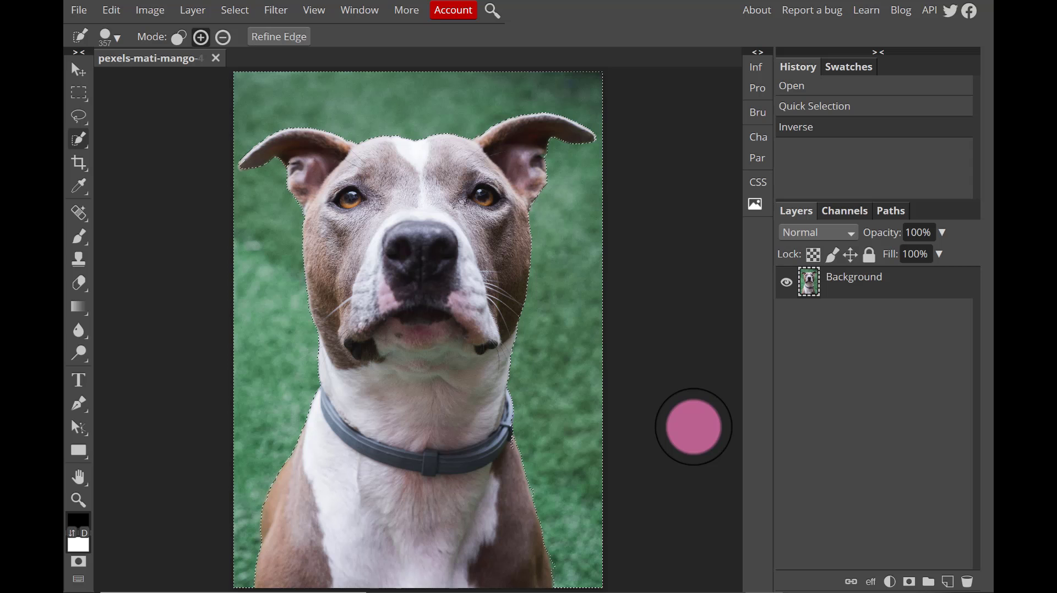
key("Delete")
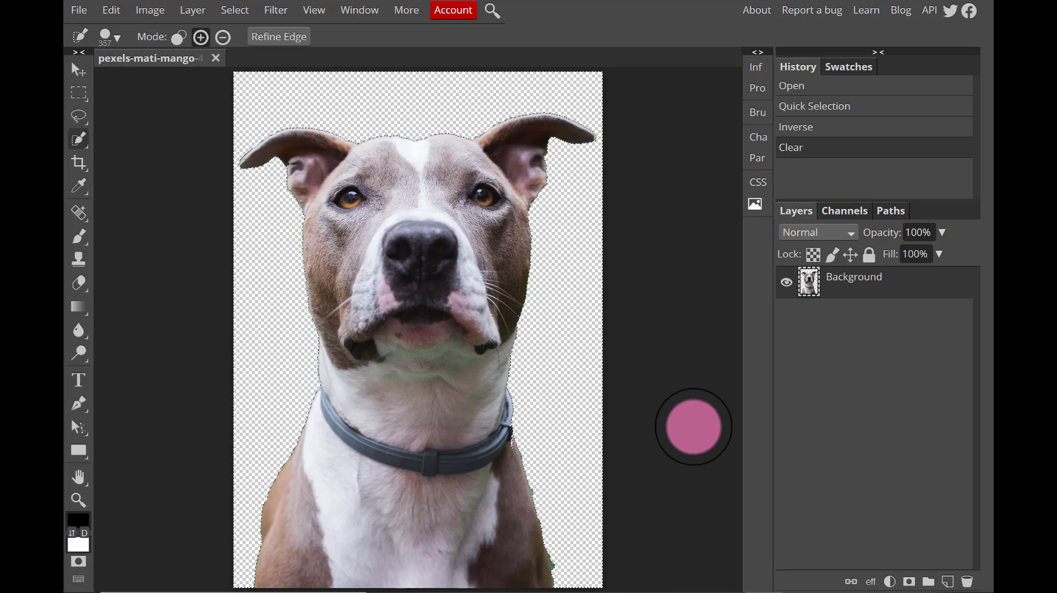
key("ctrl+d")
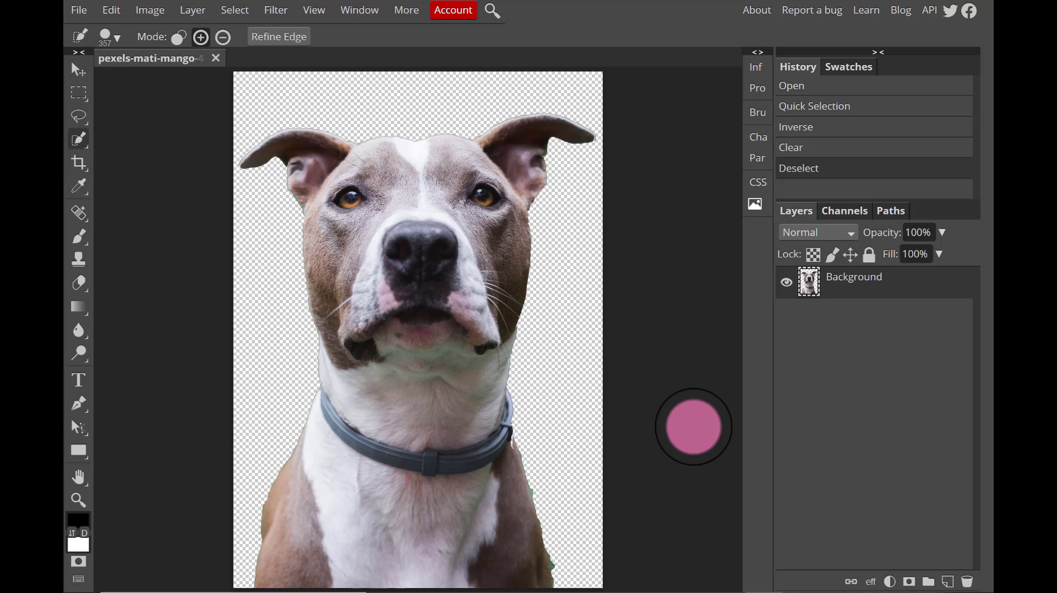
left_click(506, 218)
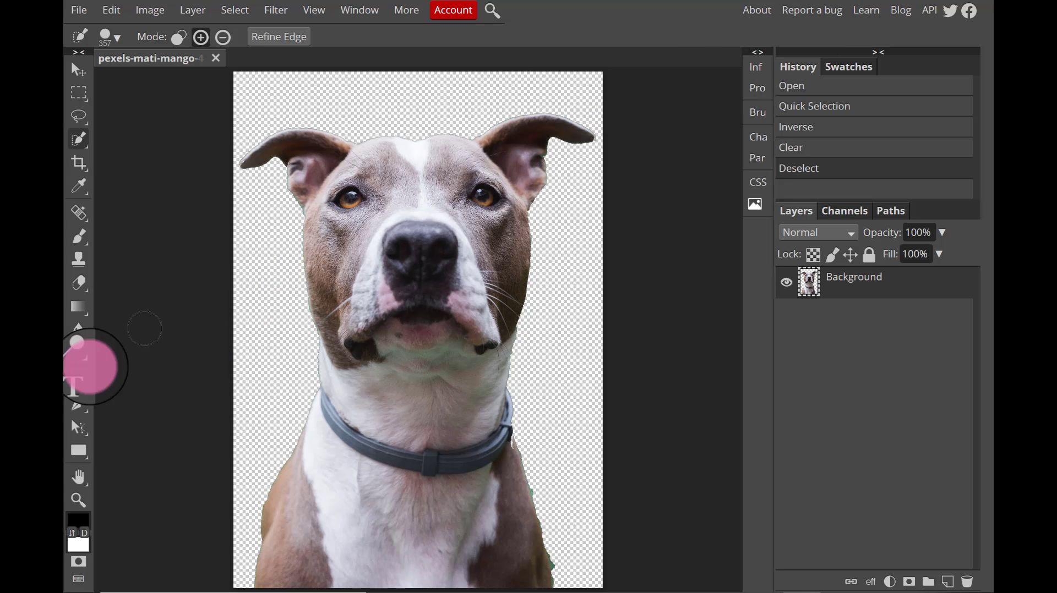
- Zoom in on the collar and chest and set the Eraser size to 70 px
left_click(78, 501)
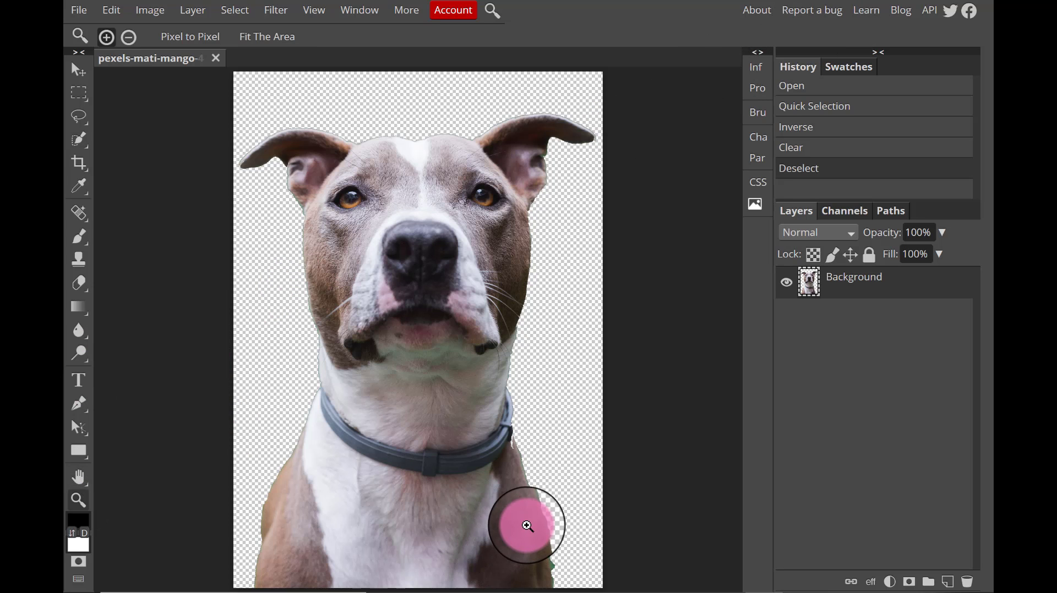
left_click(527, 524)
left_click(557, 527)
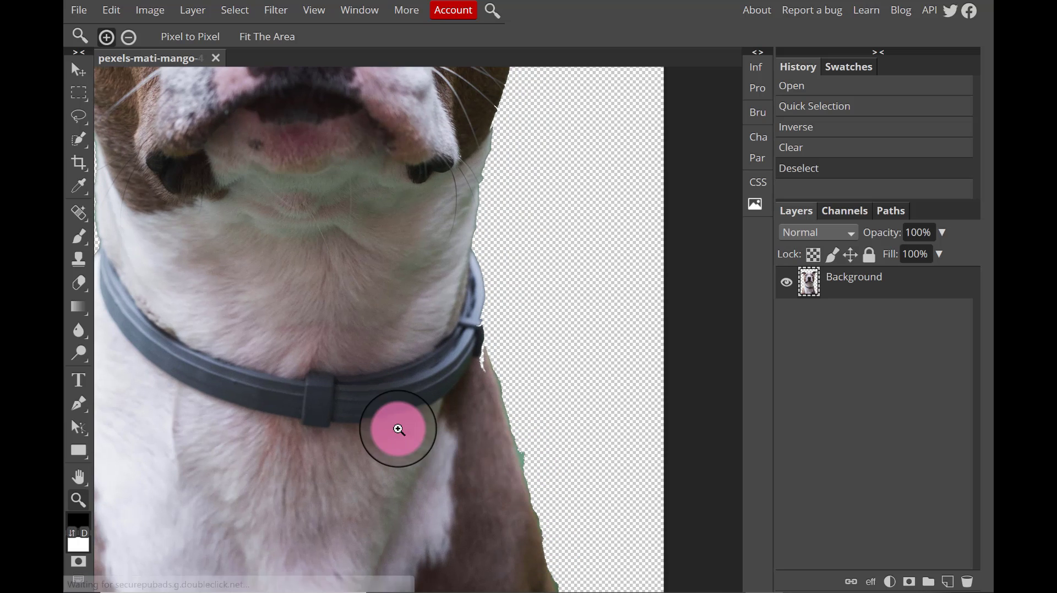
left_click(77, 289)
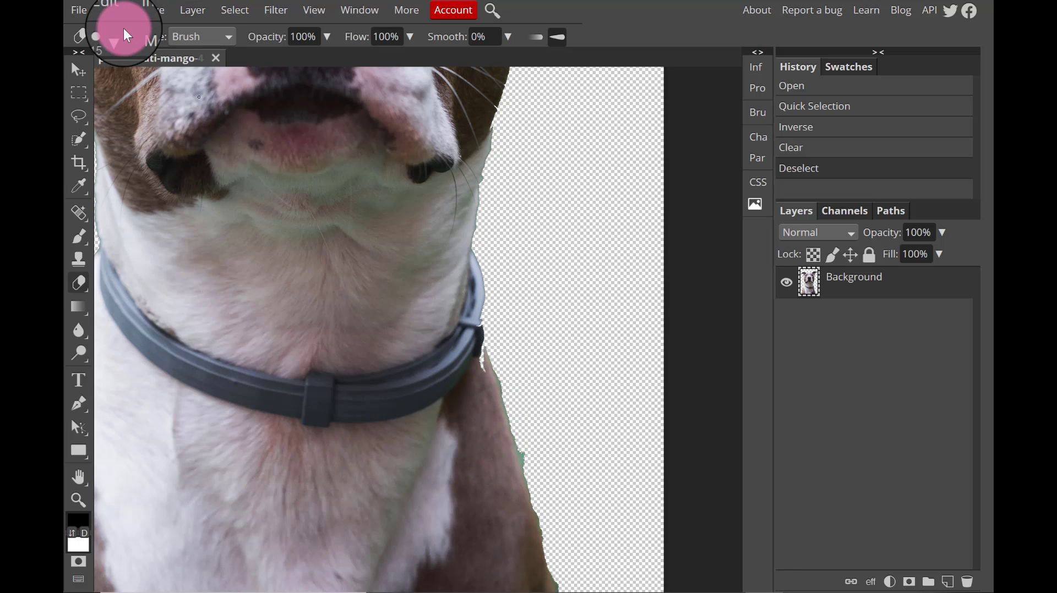
left_click(113, 37)
left_click_drag(147, 81, 172, 80)
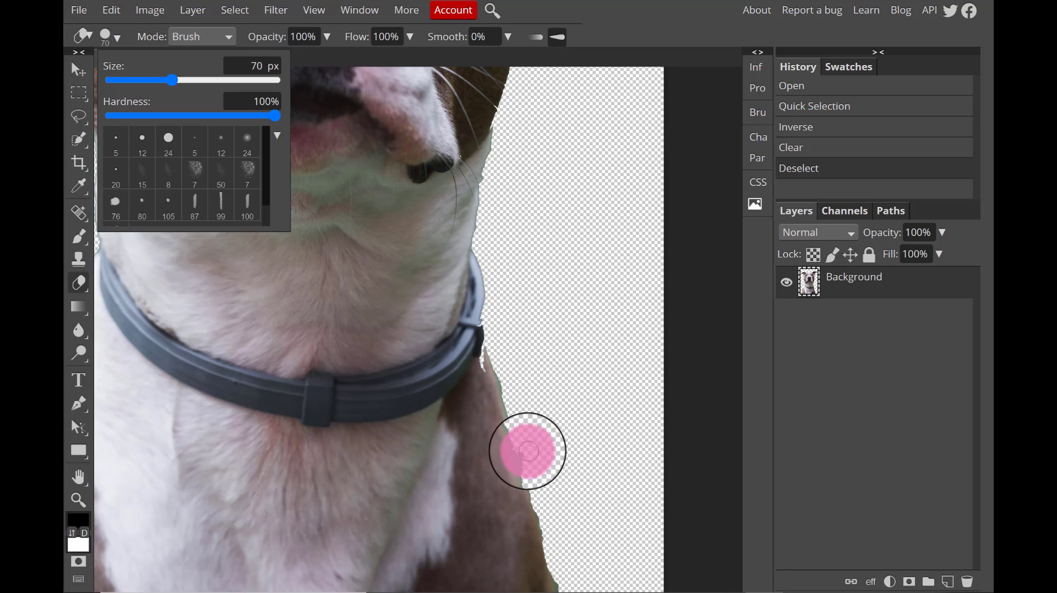
left_click(528, 470)
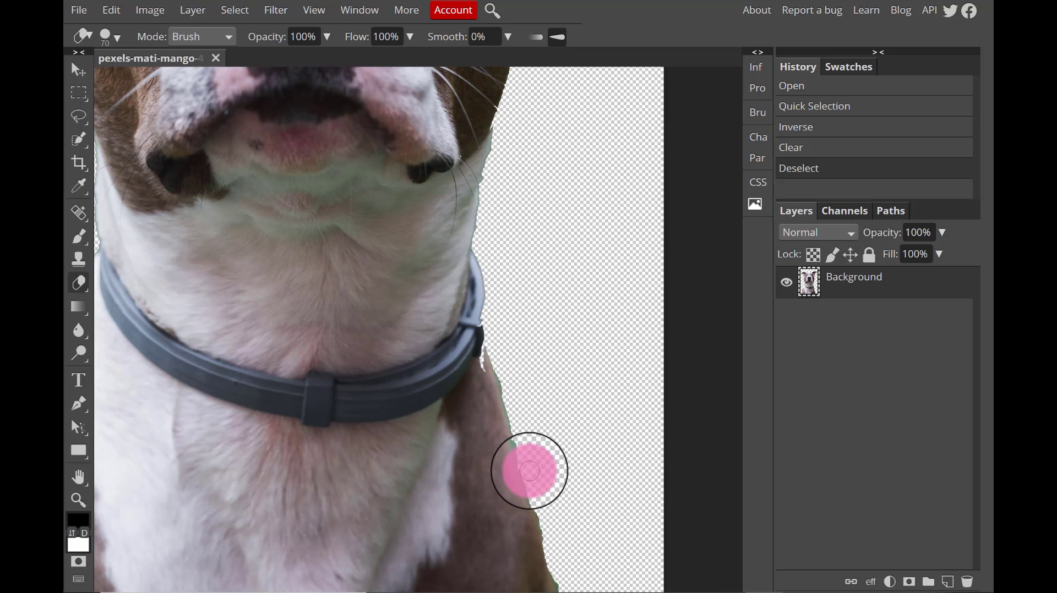
- Erase the green fringe beside the collar and chest edge, then fit the image to the window
left_click(529, 470)
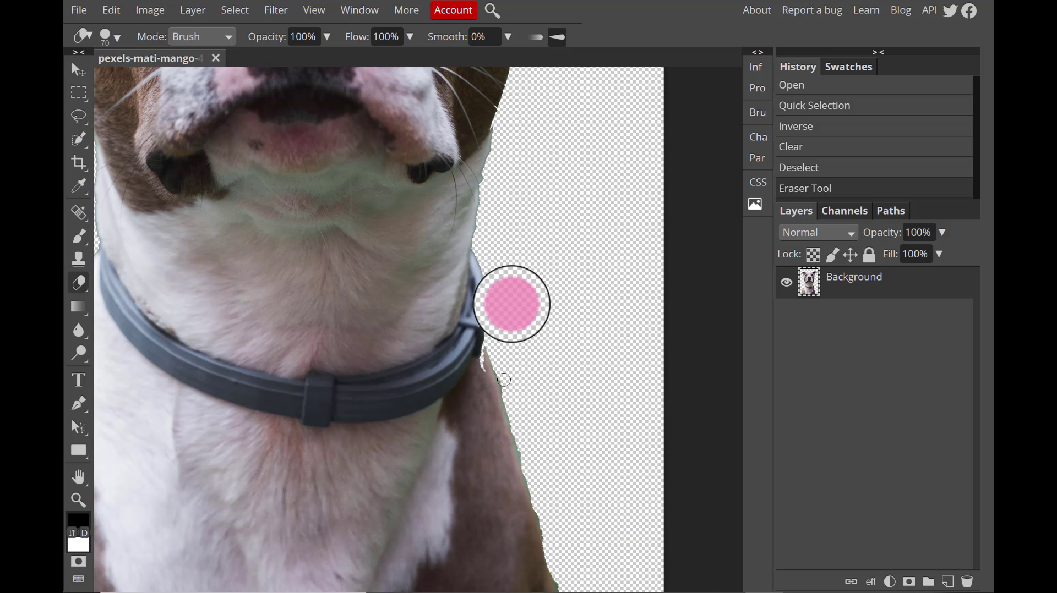
left_click(465, 253)
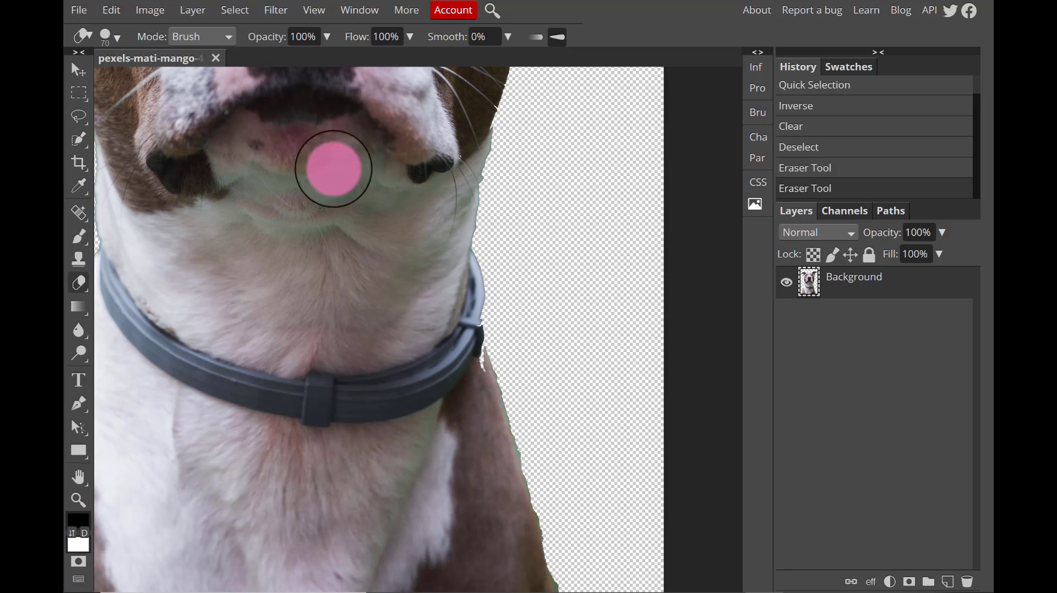
left_click(78, 499)
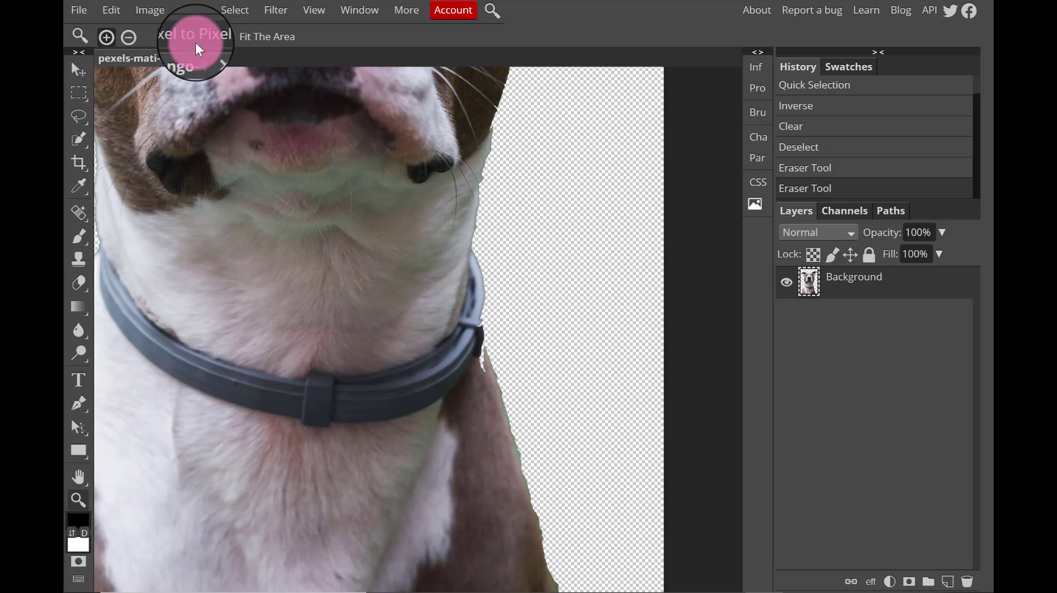
left_click(263, 37)
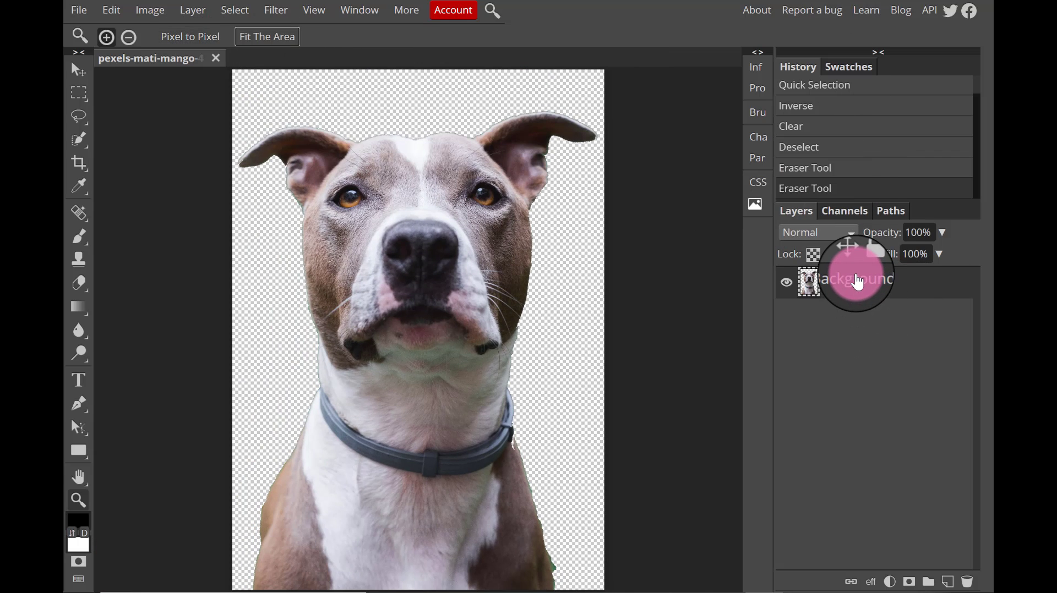
- Rename the dog's layer to 'pitbull'
left_click(857, 284)
double_click(857, 282)
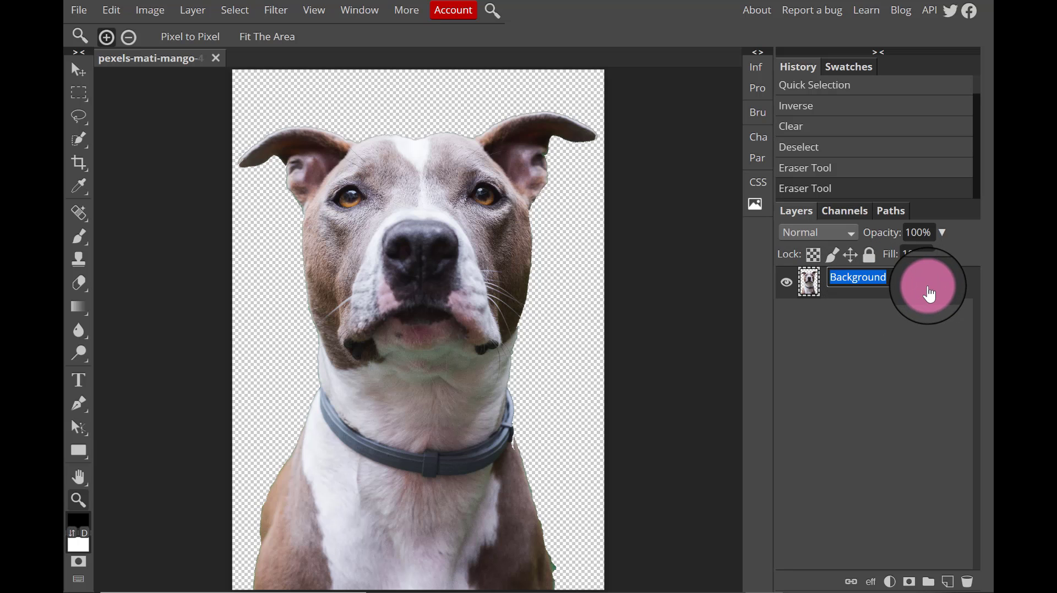
type("pitbull")
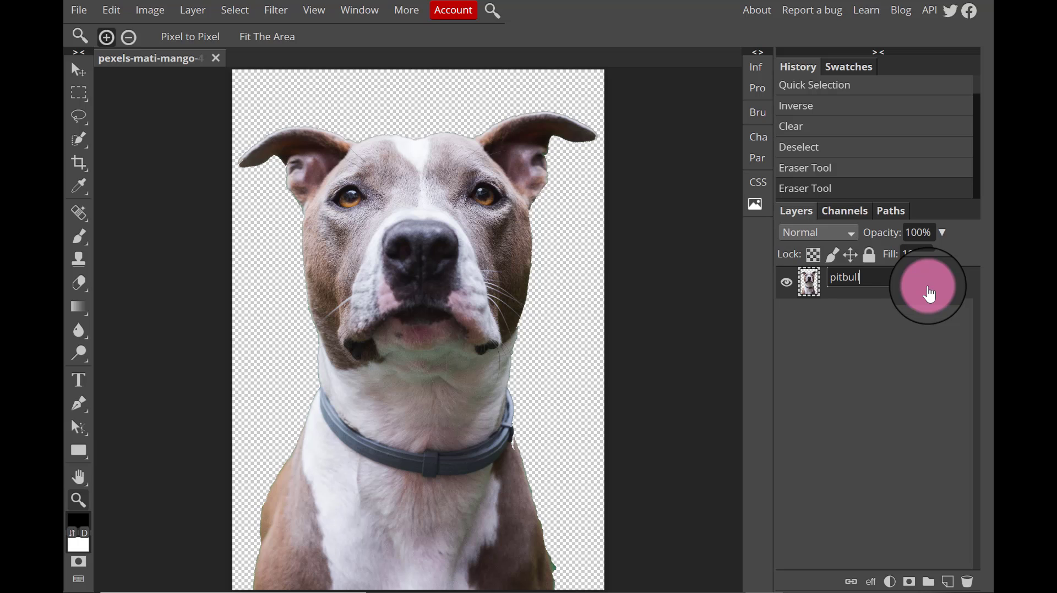
left_click(929, 294)
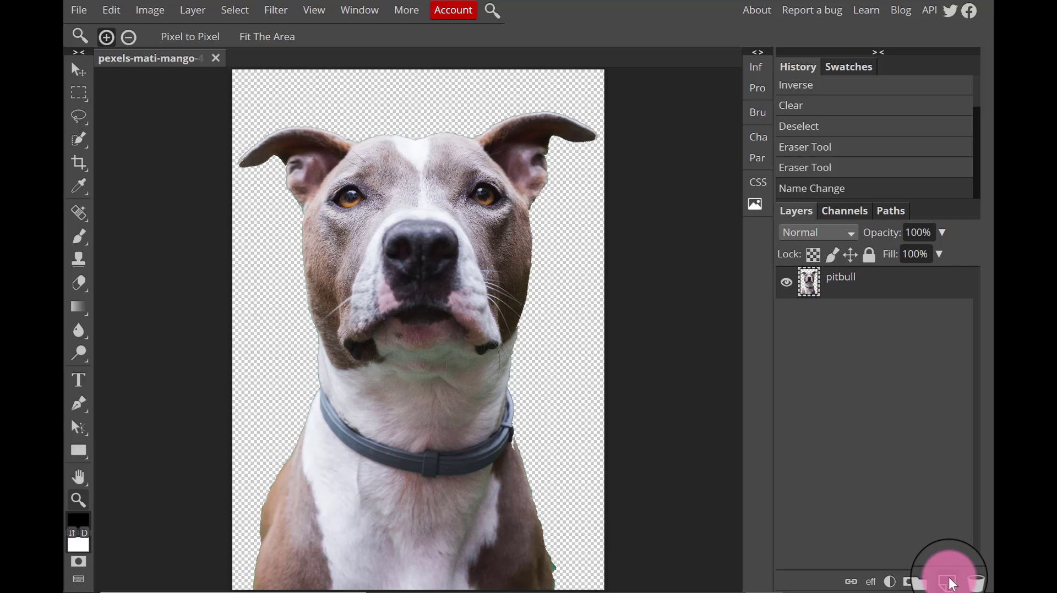
- Add a new layer named 'gradient background' beneath the pitbull layer
left_click(949, 582)
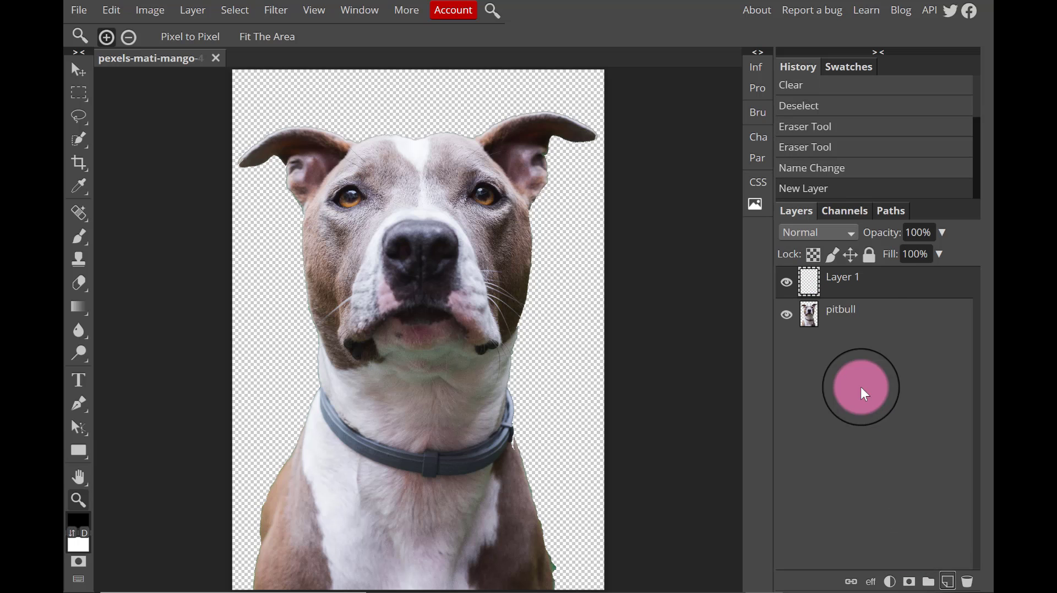
left_click_drag(867, 289, 861, 337)
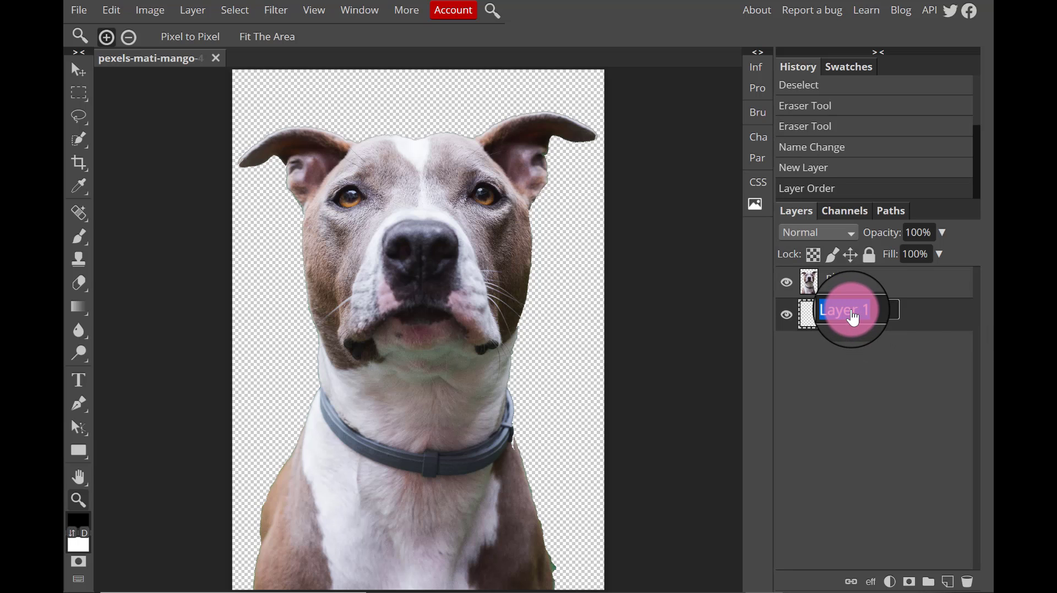
double_click(854, 314)
type("gradie")
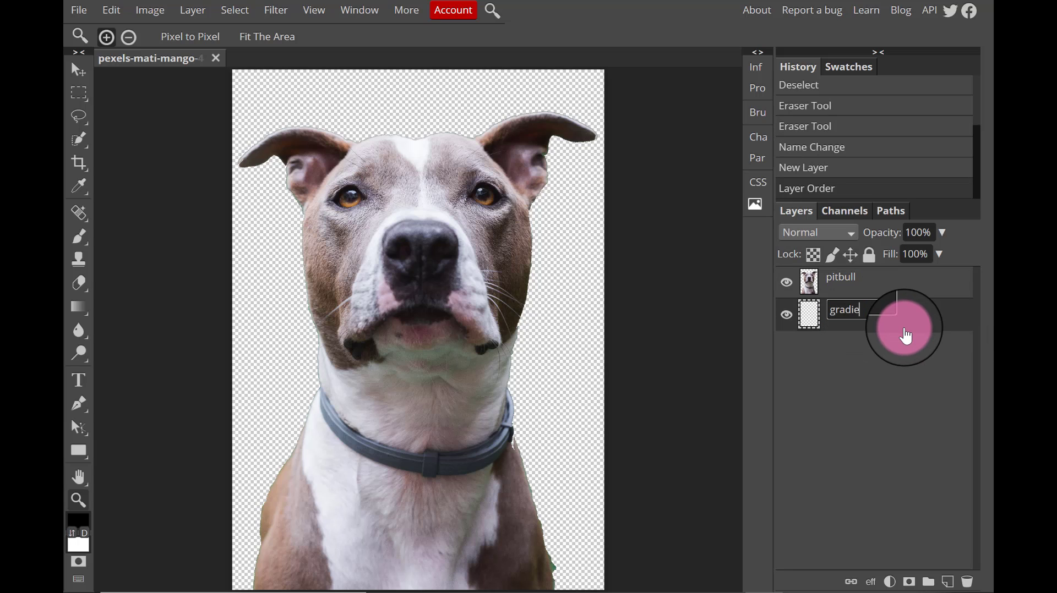
type("nt background")
left_click(943, 319)
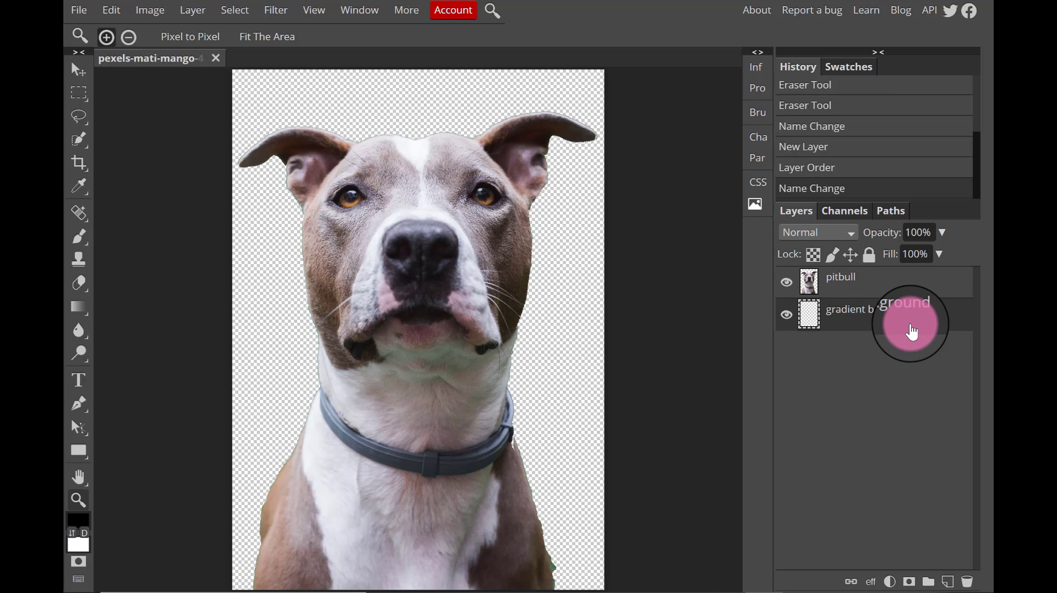
left_click_drag(912, 332, 812, 291)
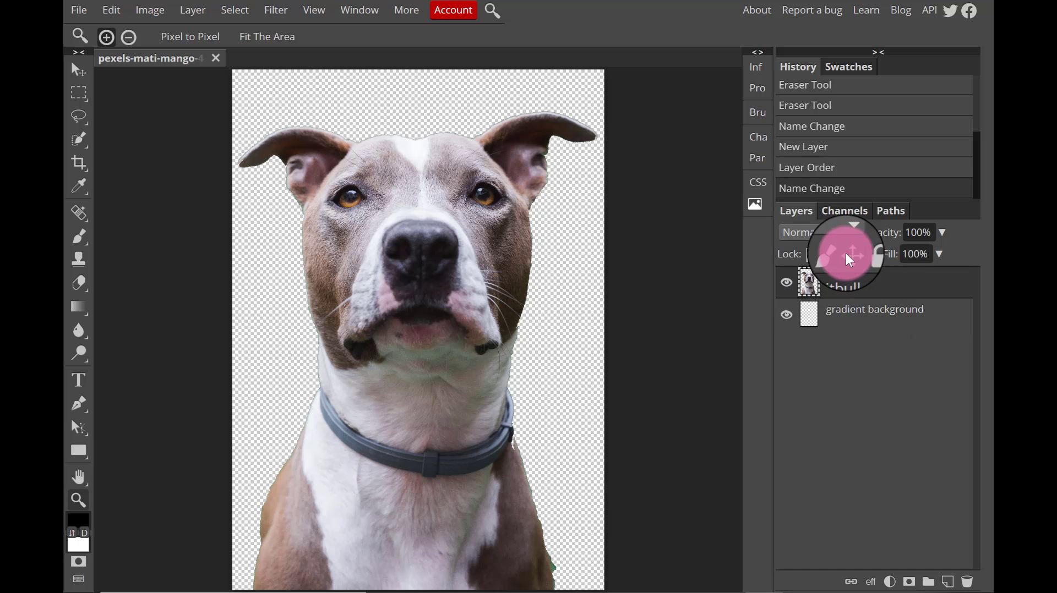
mouse_move(813, 291)
left_mouse_down()
mouse_move(468, 182)
mouse_move(159, 18)
left_mouse_up()
- Bring up the Image adjustments list for the pitbull layer, after briefly checking the Select menu
left_click(159, 18)
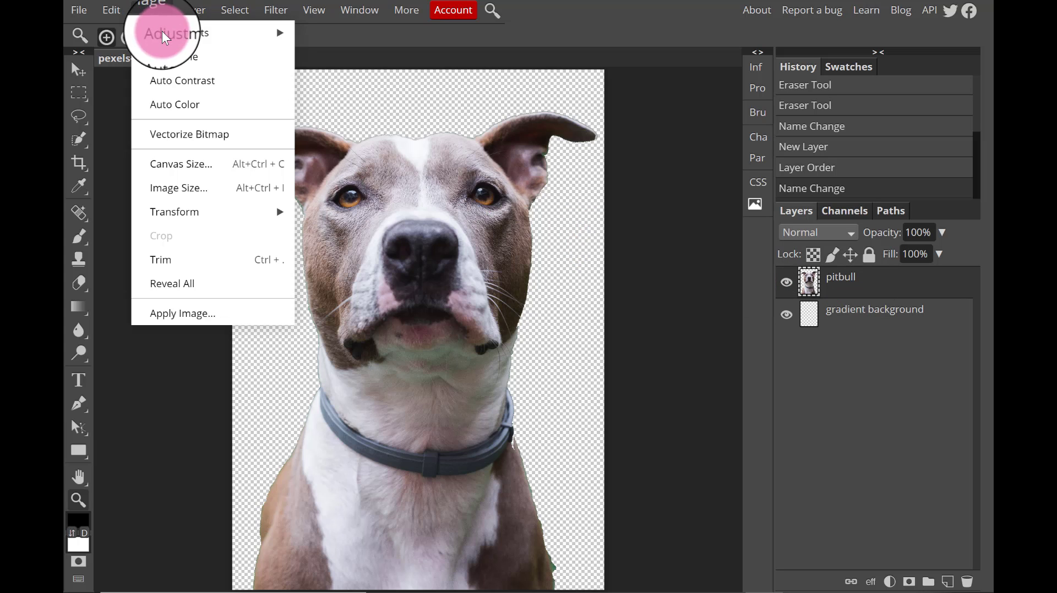
left_click(234, 12)
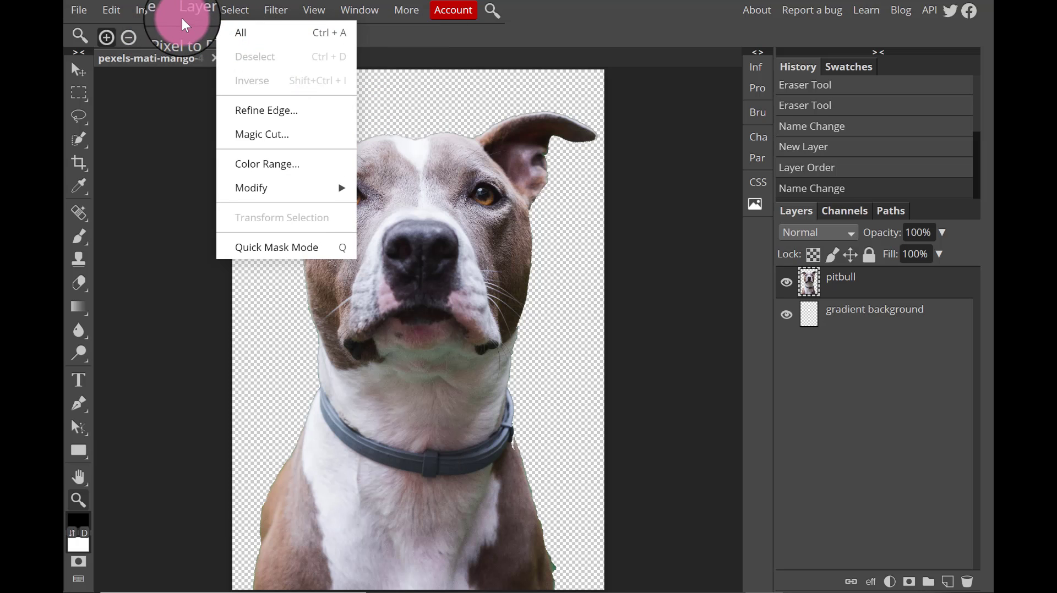
left_click(159, 11)
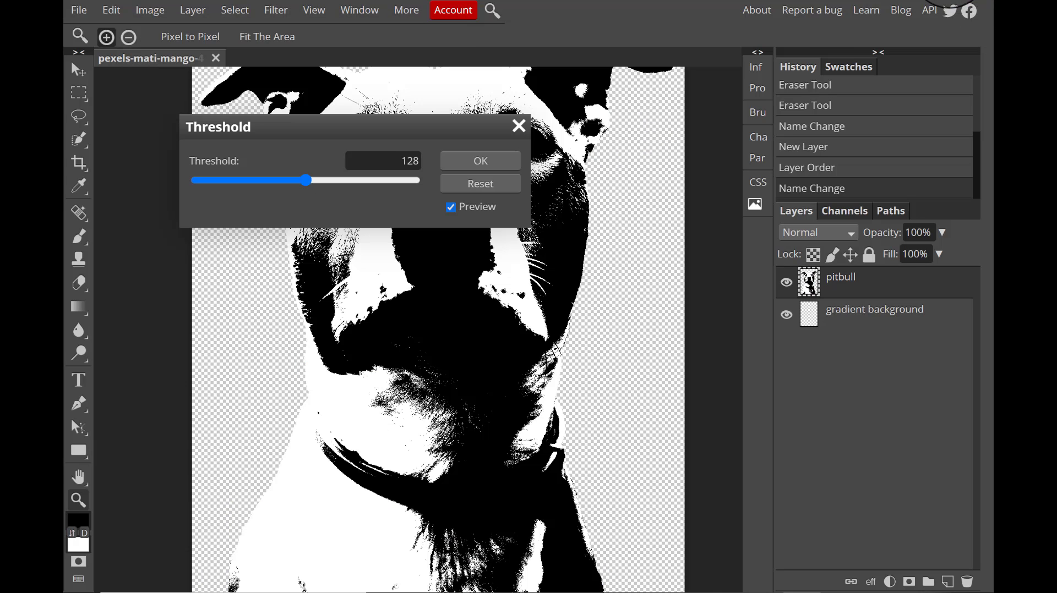
- Apply a Threshold of about 136 to the pitbull, then select the gradient background layer
left_click(341, 355)
mouse_move(426, 118)
left_mouse_down()
mouse_move(405, 170)
mouse_move(446, 396)
left_mouse_up()
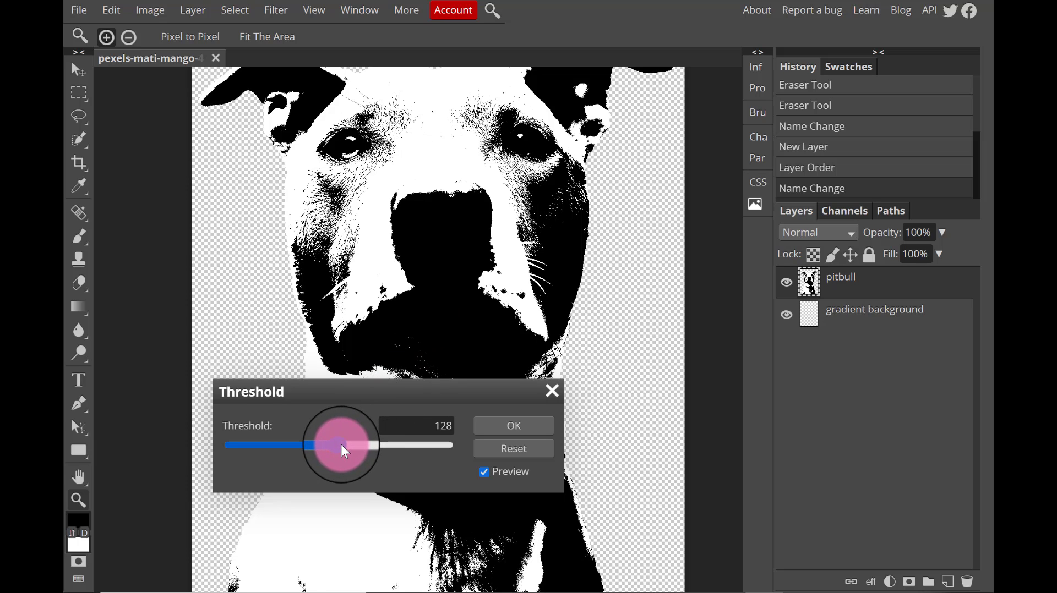
left_click_drag(344, 451, 407, 453)
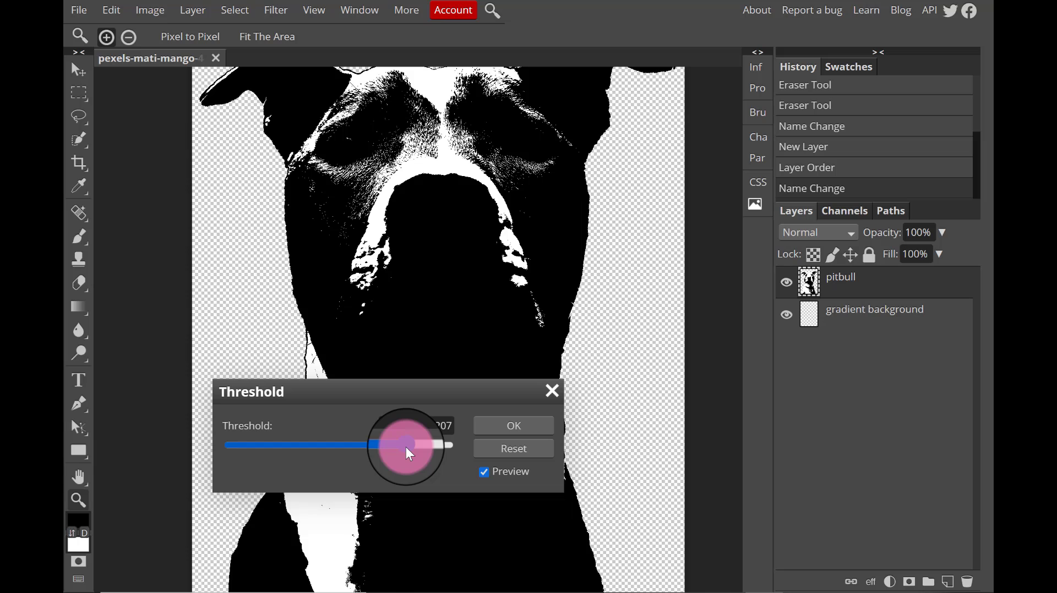
left_click_drag(408, 453, 384, 450)
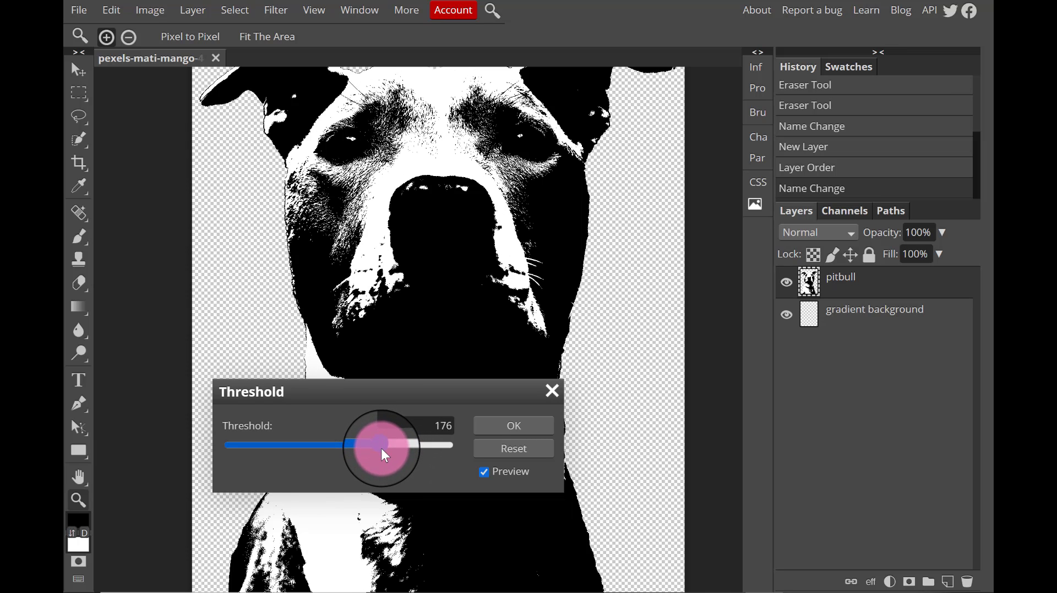
mouse_move(383, 450)
left_mouse_down()
mouse_move(264, 451)
mouse_move(319, 454)
left_mouse_up()
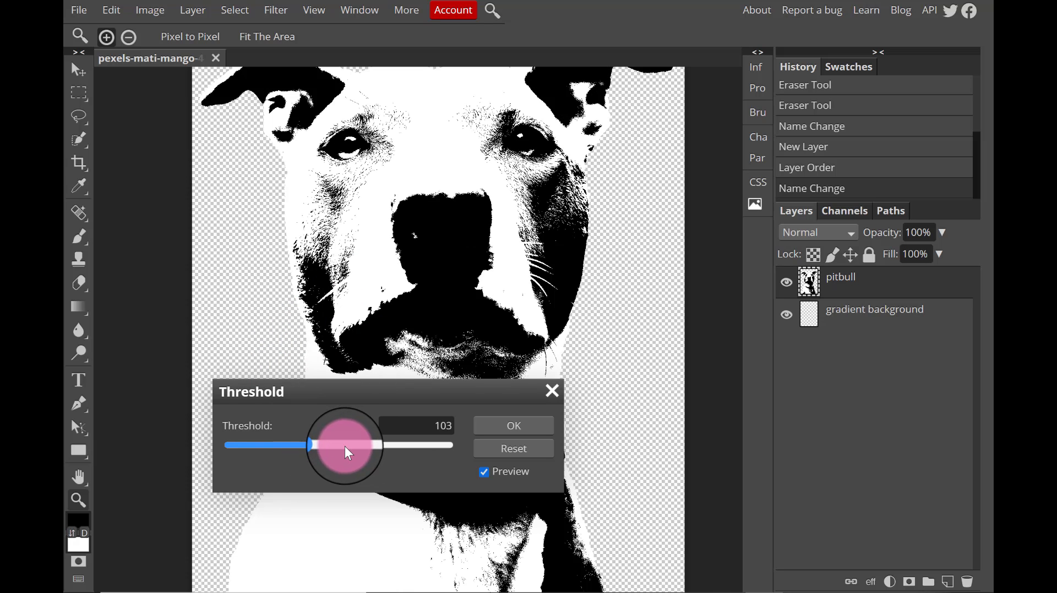
mouse_move(329, 451)
left_mouse_down()
mouse_move(357, 455)
mouse_move(345, 447)
left_mouse_up()
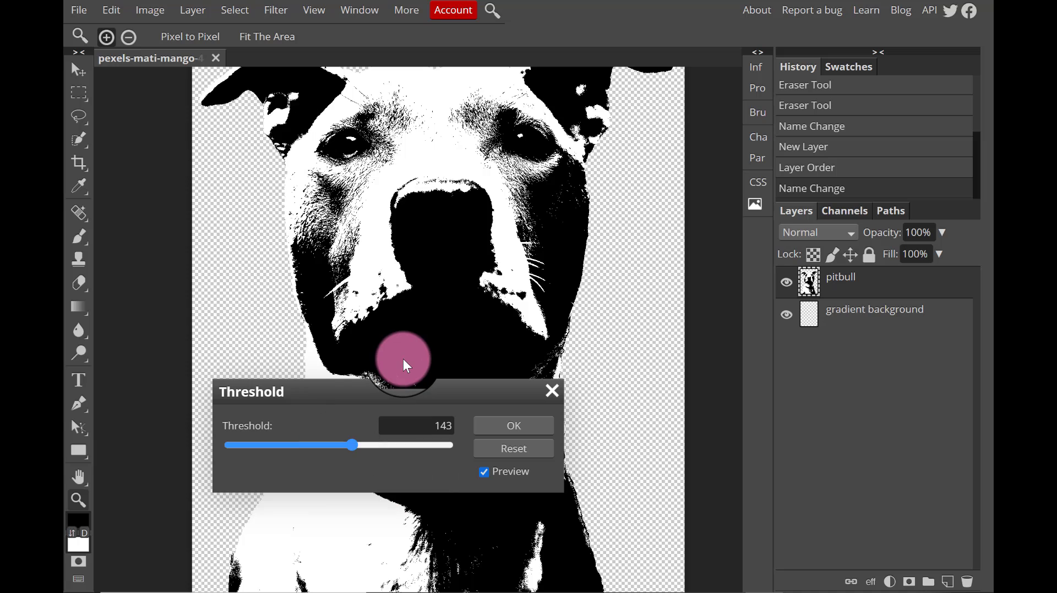
key("Left")
key("Left")
key("Left")
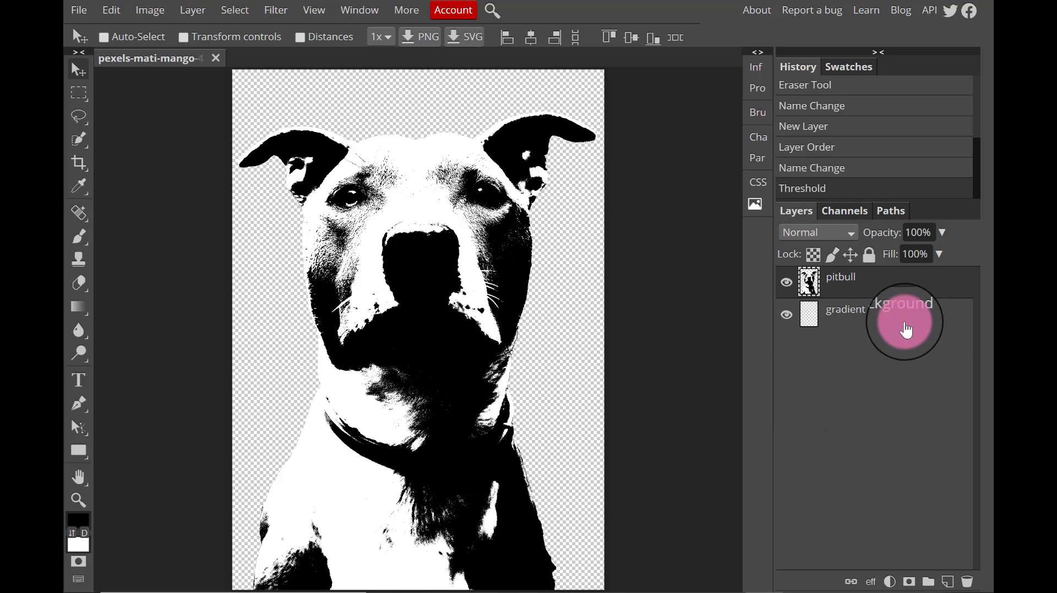
left_click(903, 329)
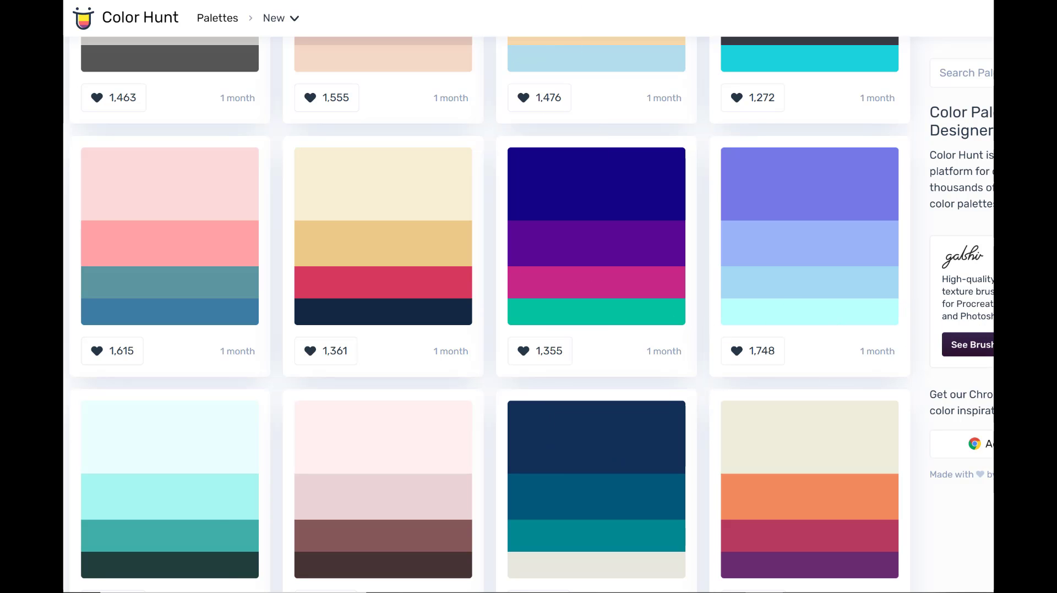
- Find the navy, crimson, orange and peach Color Hunt palette and copy its navy code #111D5E
scroll(529, 308, "down", 1)
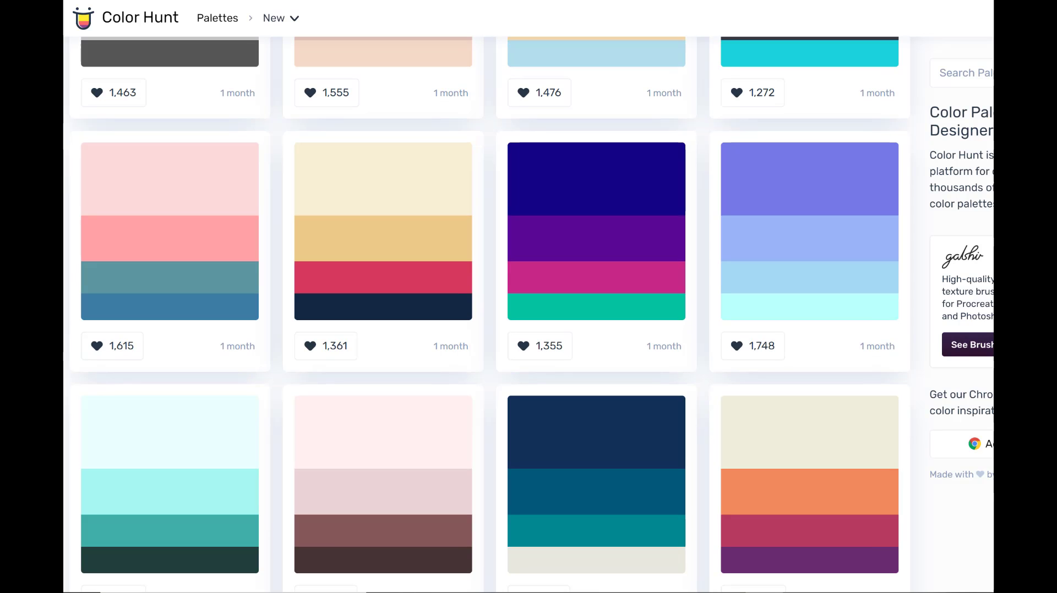
scroll(489, 313, "down", 2)
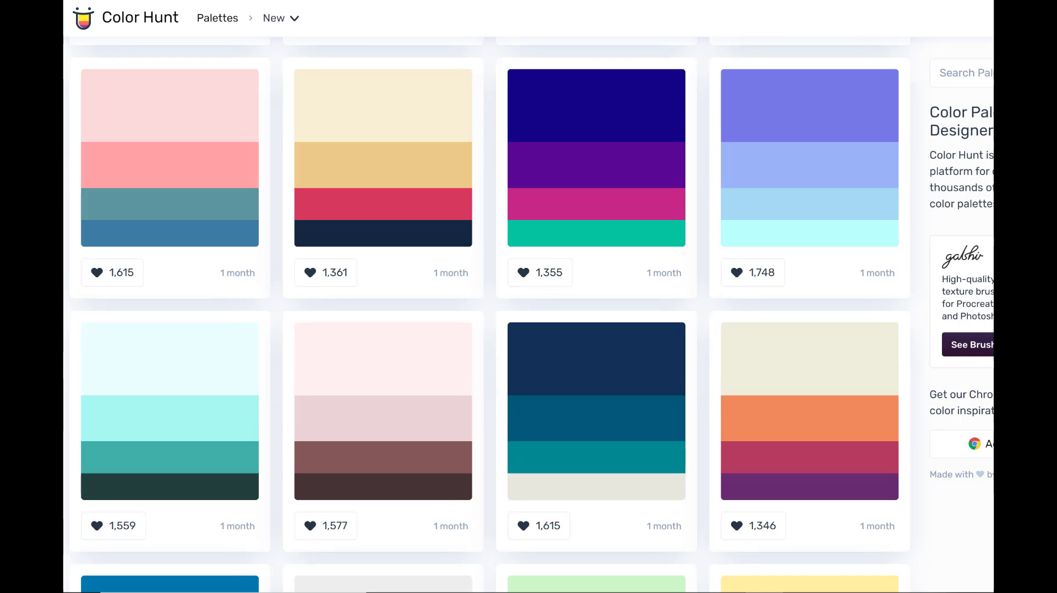
scroll(489, 313, "down", 3)
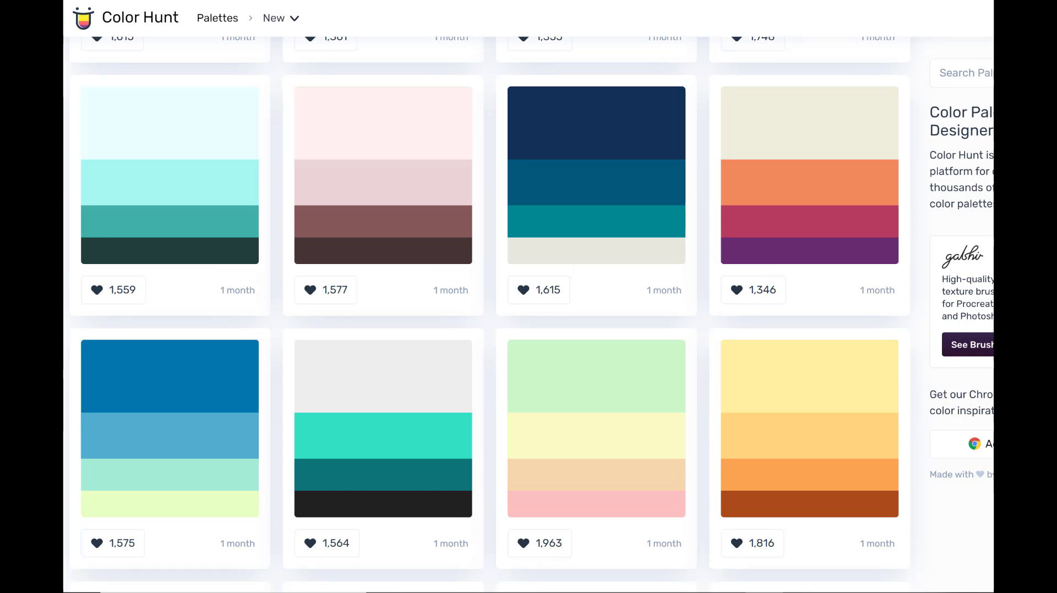
scroll(489, 314, "down", 5)
scroll(489, 314, "down", 5)
scroll(489, 314, "down", 4)
scroll(489, 314, "down", 4)
scroll(489, 314, "down", 2)
scroll(488, 314, "down", 3)
scroll(488, 314, "up", 2)
scroll(489, 313, "down", 1)
scroll(489, 313, "down", 1)
scroll(489, 314, "down", 2)
scroll(489, 313, "down", 3)
scroll(489, 314, "down", 5)
scroll(488, 314, "down", 1)
scroll(489, 314, "down", 1)
scroll(489, 314, "down", 5)
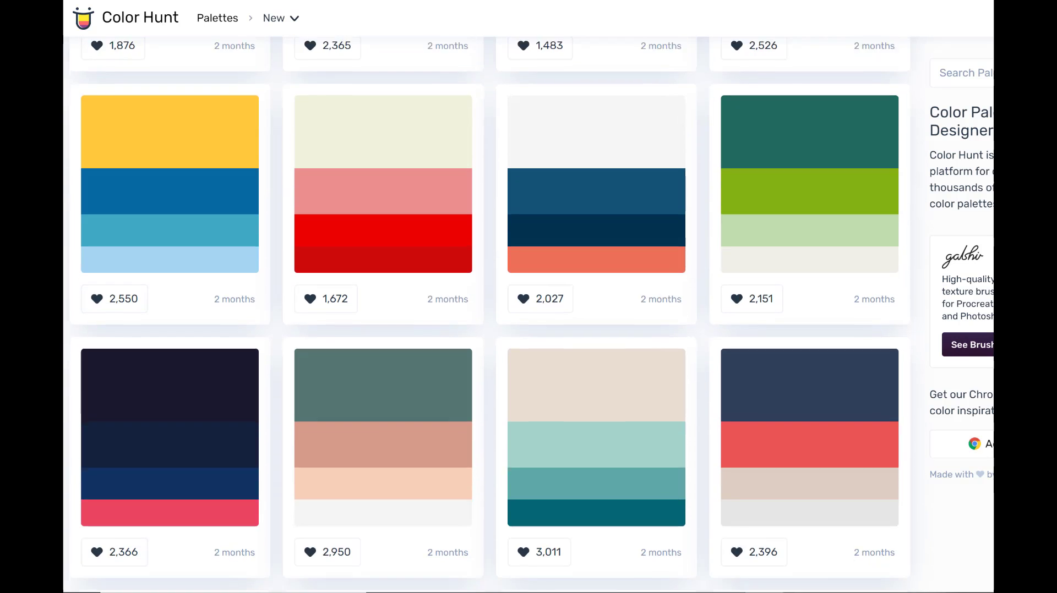
scroll(489, 314, "down", 4)
scroll(489, 313, "down", 1)
scroll(489, 314, "down", 4)
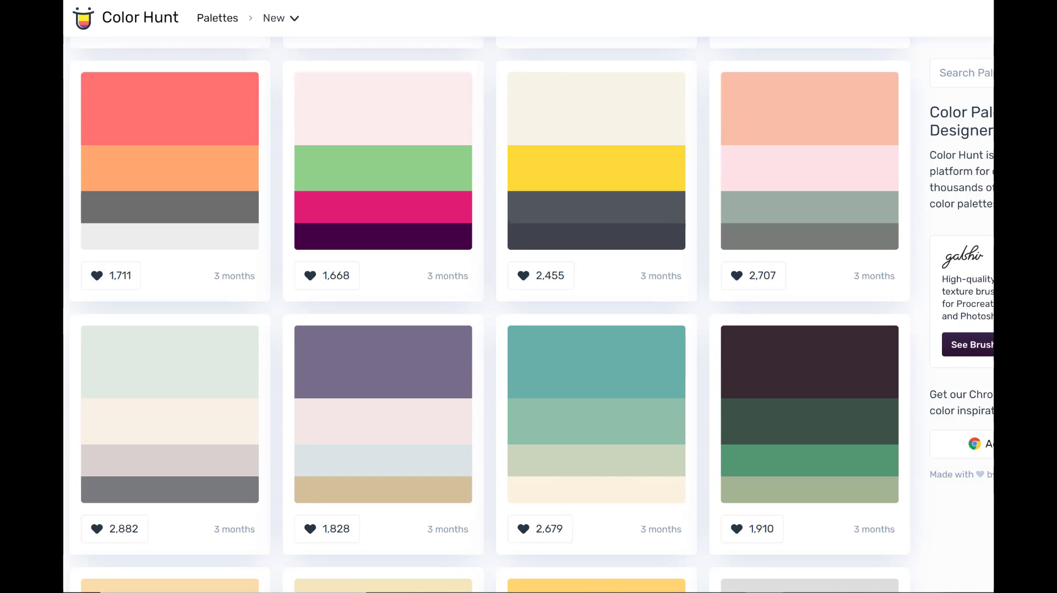
scroll(489, 314, "down", 7)
scroll(489, 314, "down", 10)
scroll(489, 313, "down", 5)
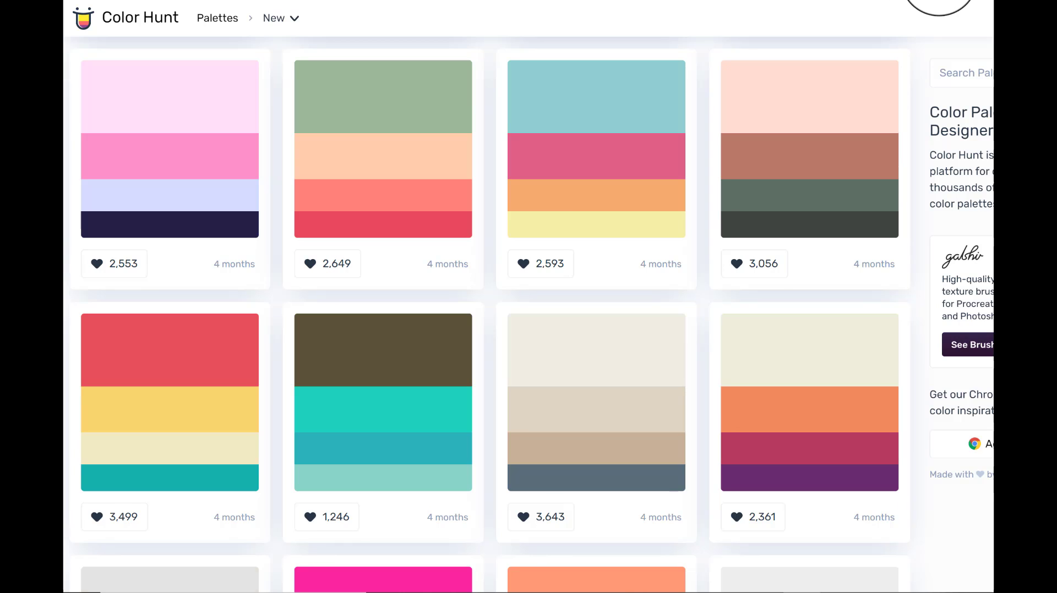
scroll(489, 313, "down", 10)
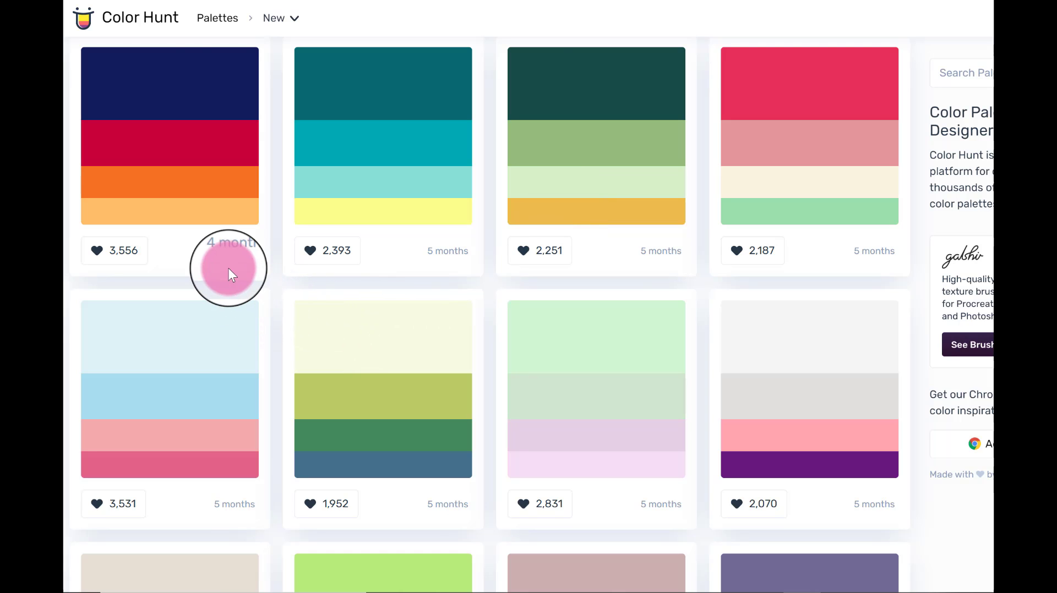
left_click(179, 104)
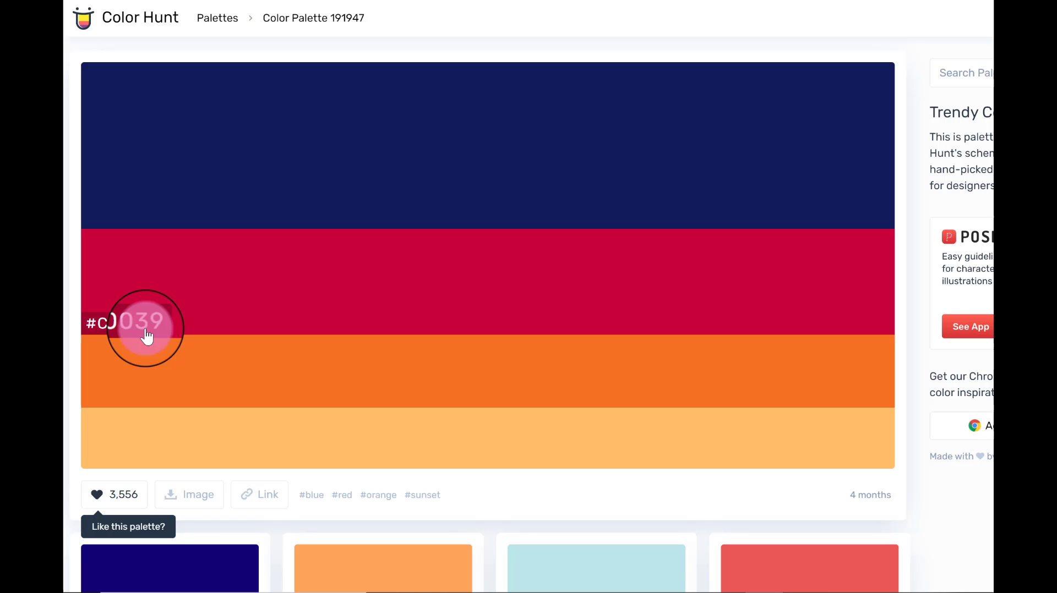
left_click(134, 226)
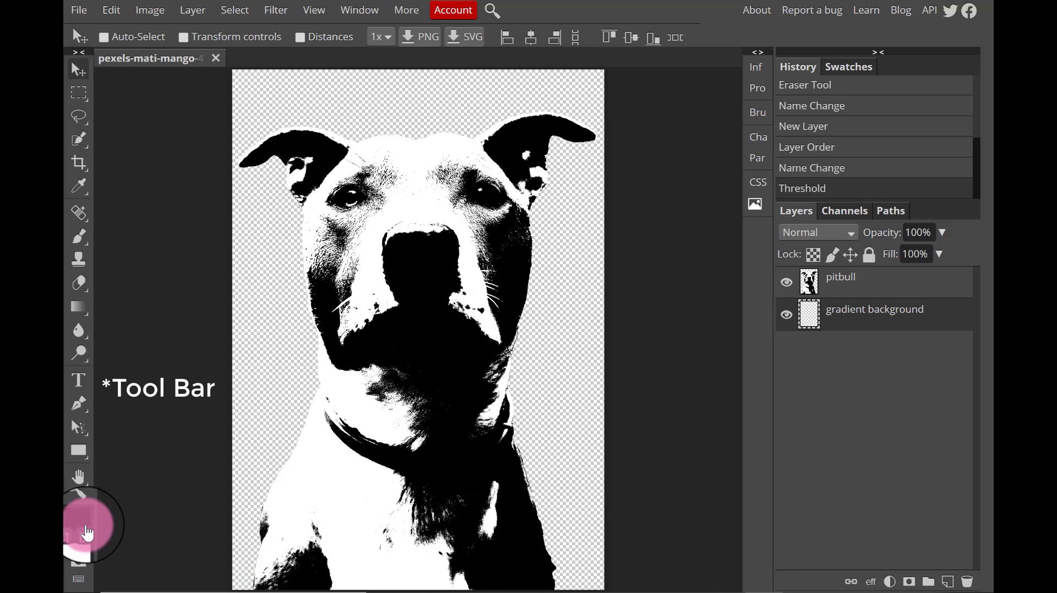
- Set the foreground colour to navy #111d5e and verify it
left_click(79, 524)
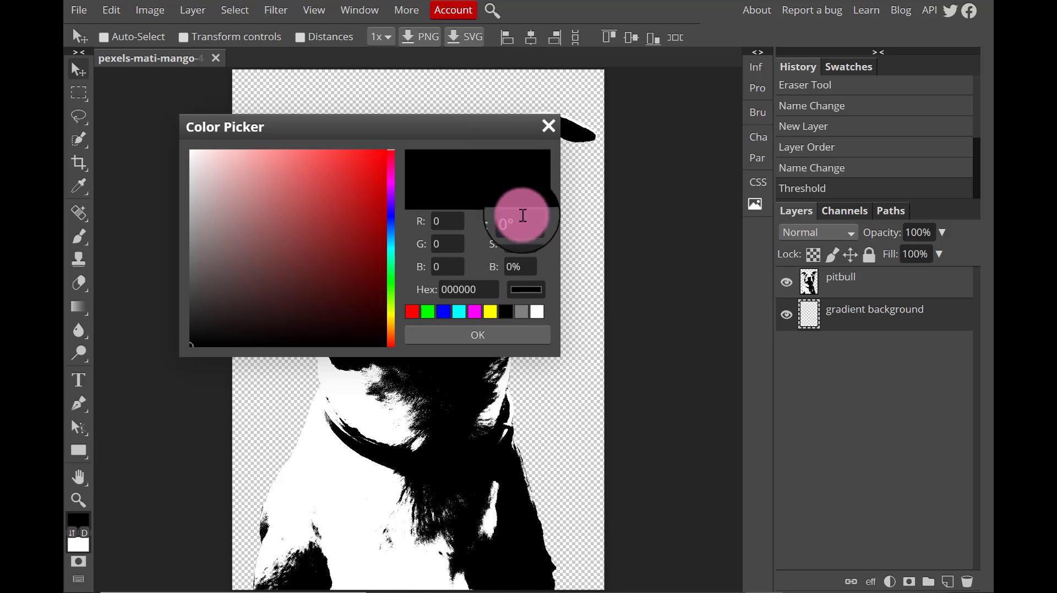
left_click(493, 288)
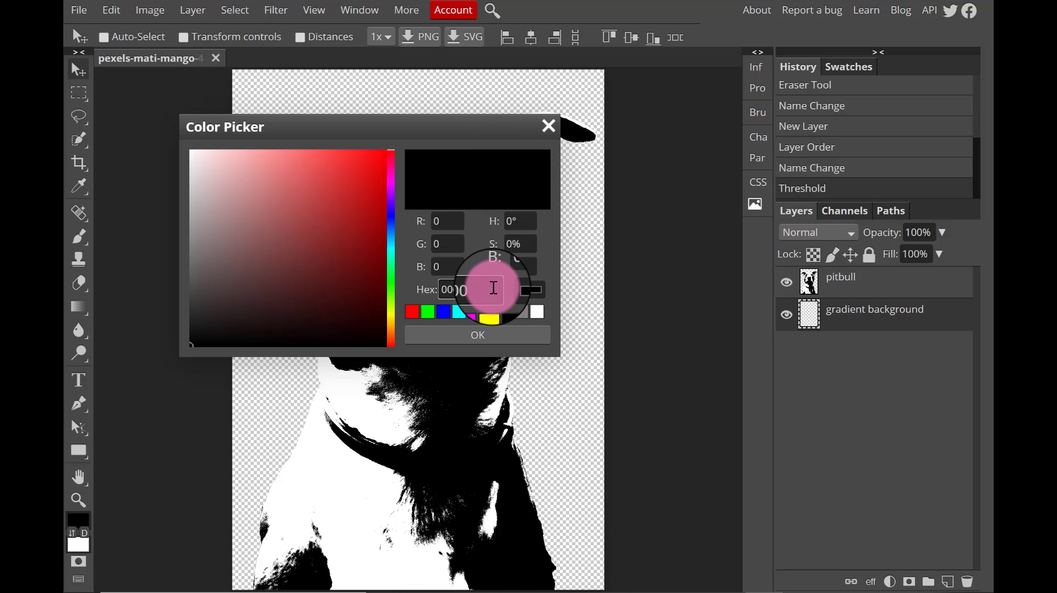
key("BackSpace")
type("115e")
left_click(489, 336)
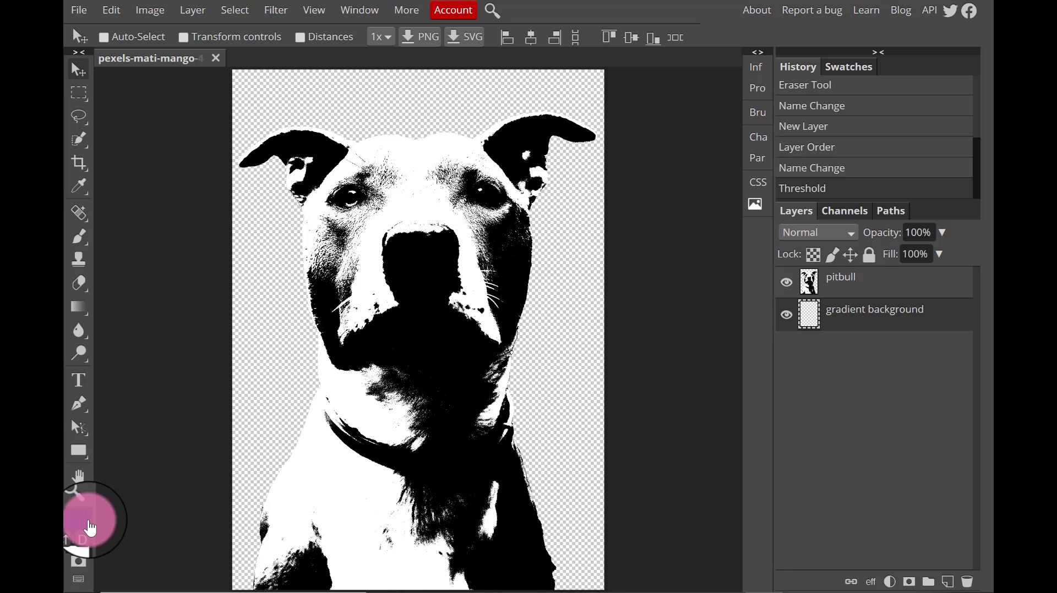
left_click(89, 528)
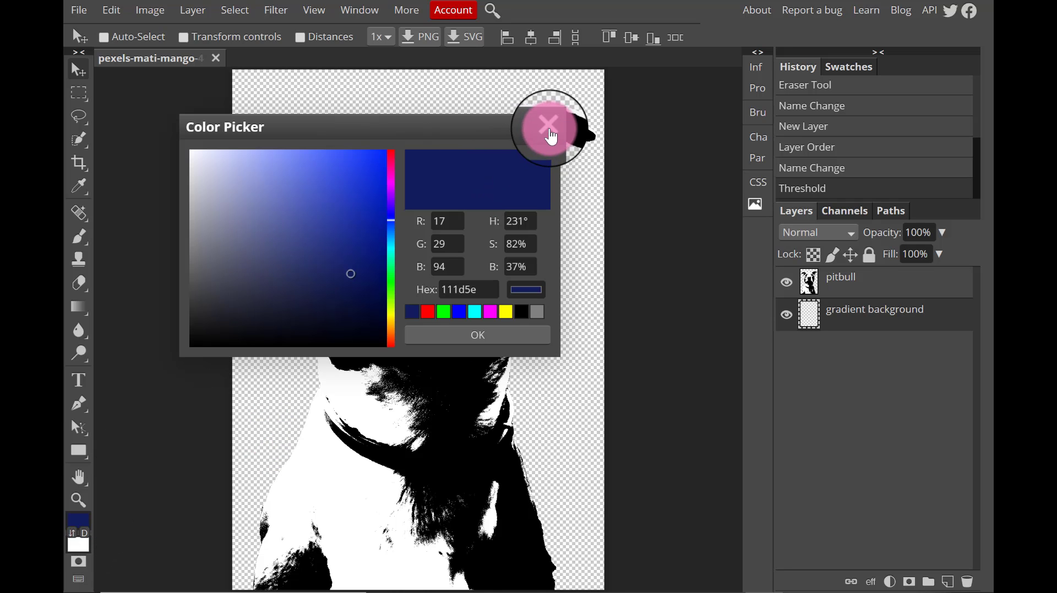
left_click(548, 126)
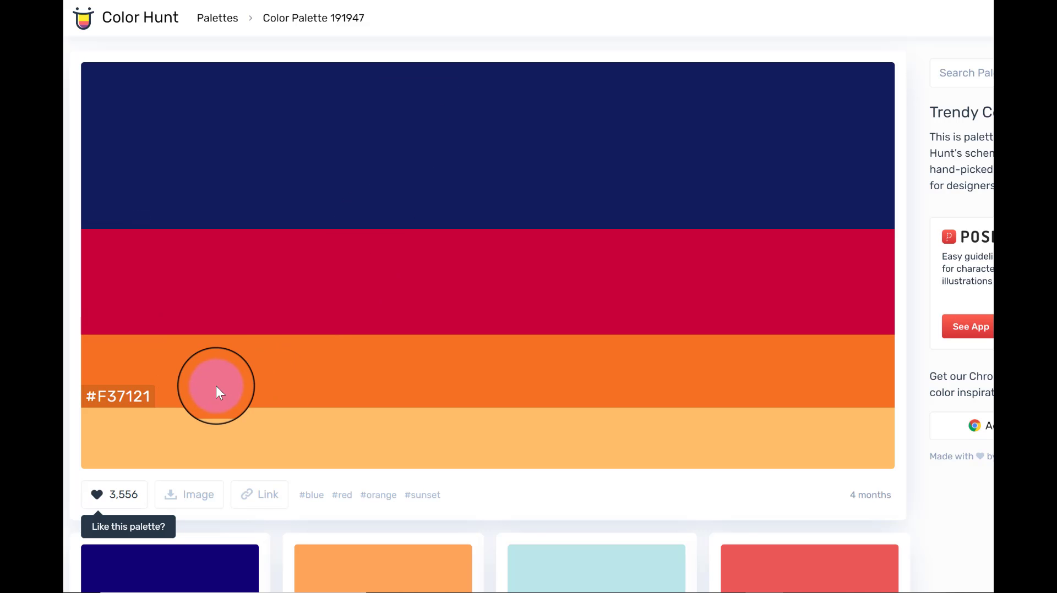
- Set the background colour to the palette's orange #f37121
left_click(139, 406)
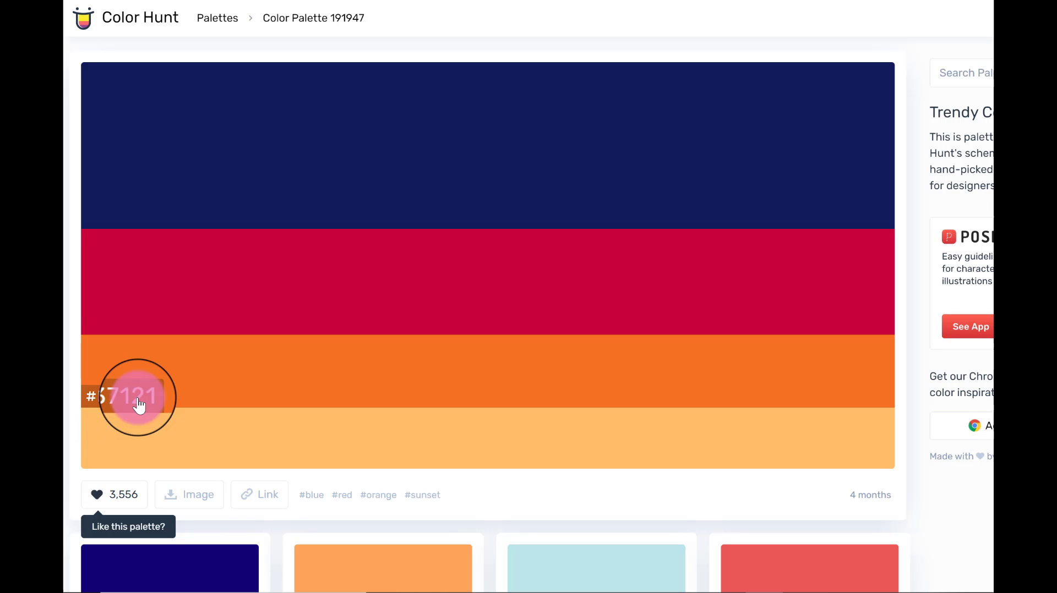
left_click(349, 87)
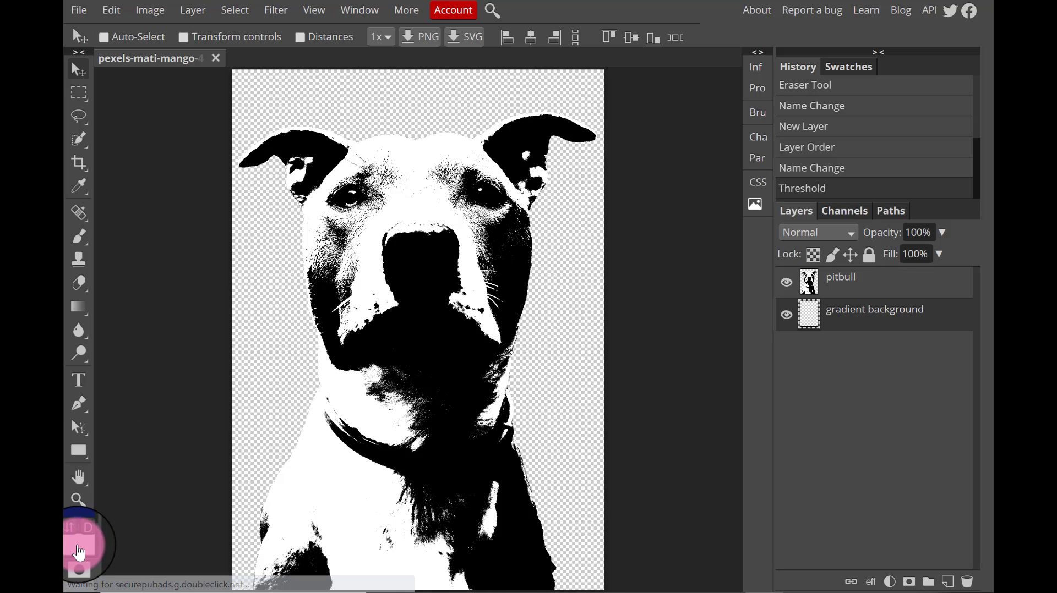
left_click(80, 547)
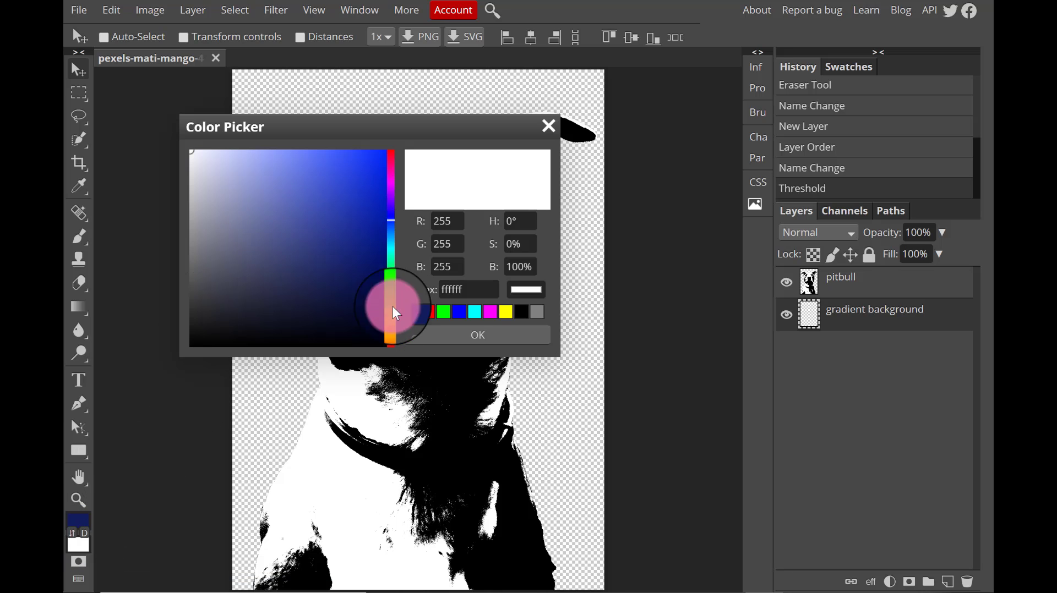
left_click(477, 285)
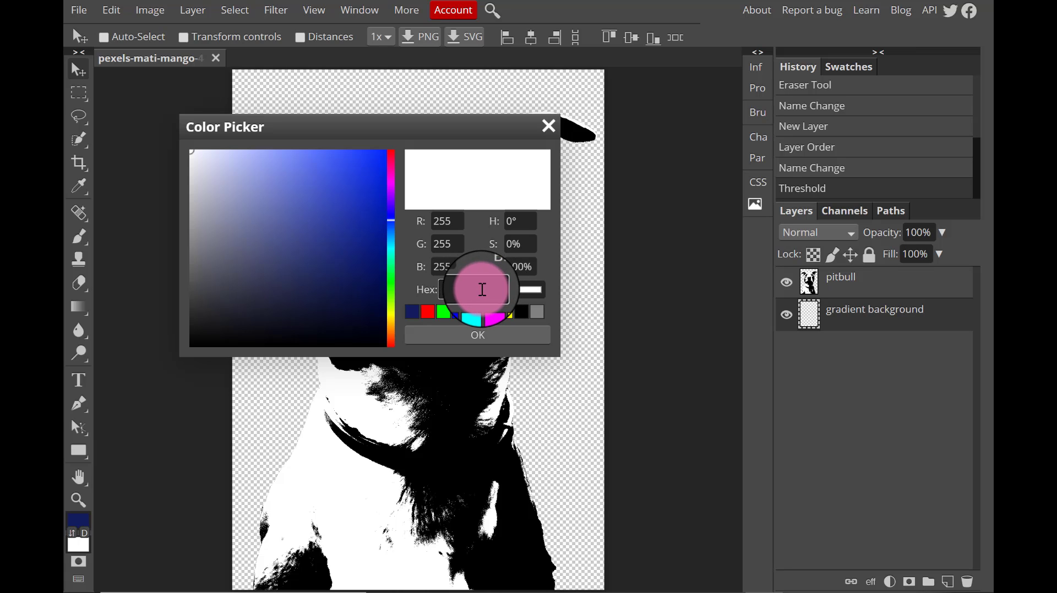
type("121")
left_click(487, 334)
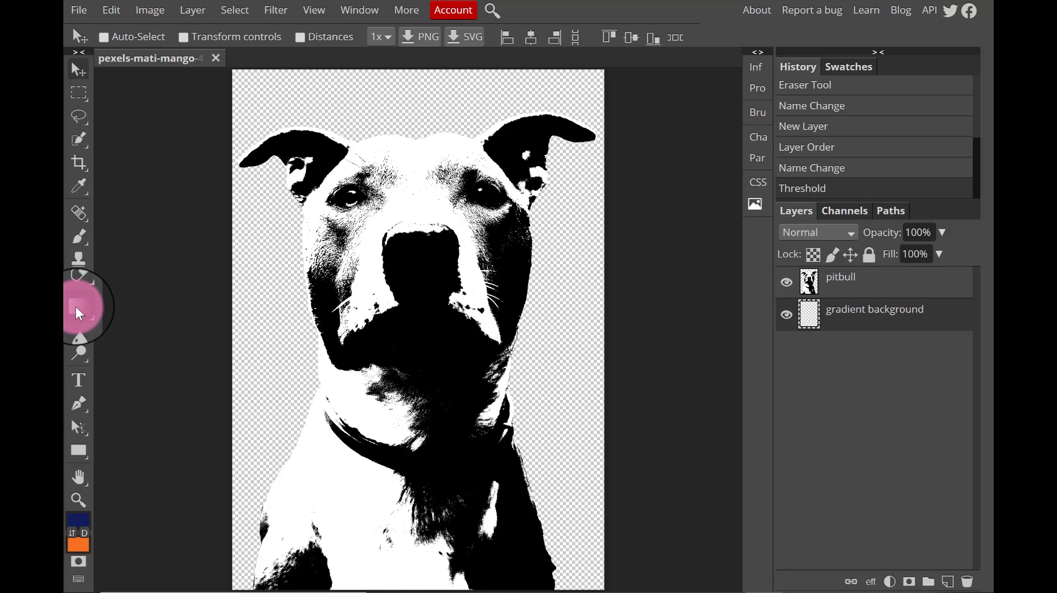
- Set up the Gradient tool with the foreground-to-background preset and Radial type
left_click(79, 311)
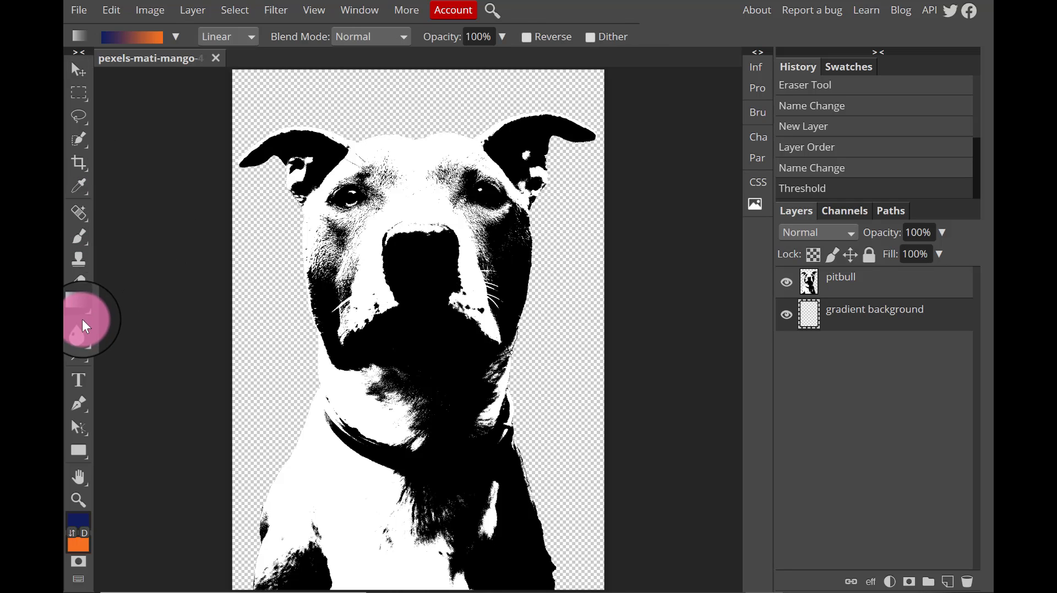
left_click(175, 39)
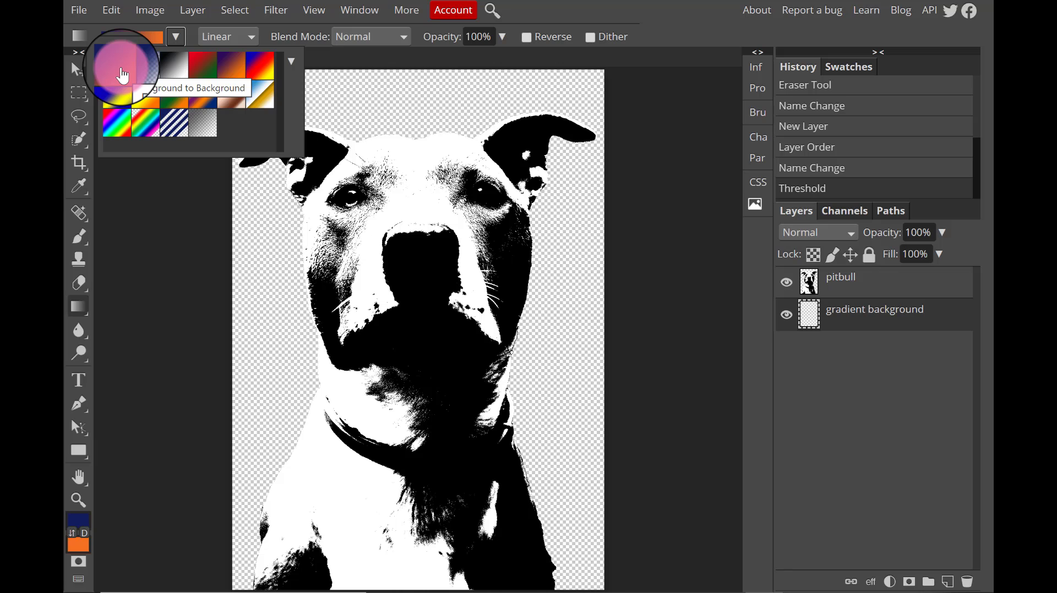
left_click(245, 38)
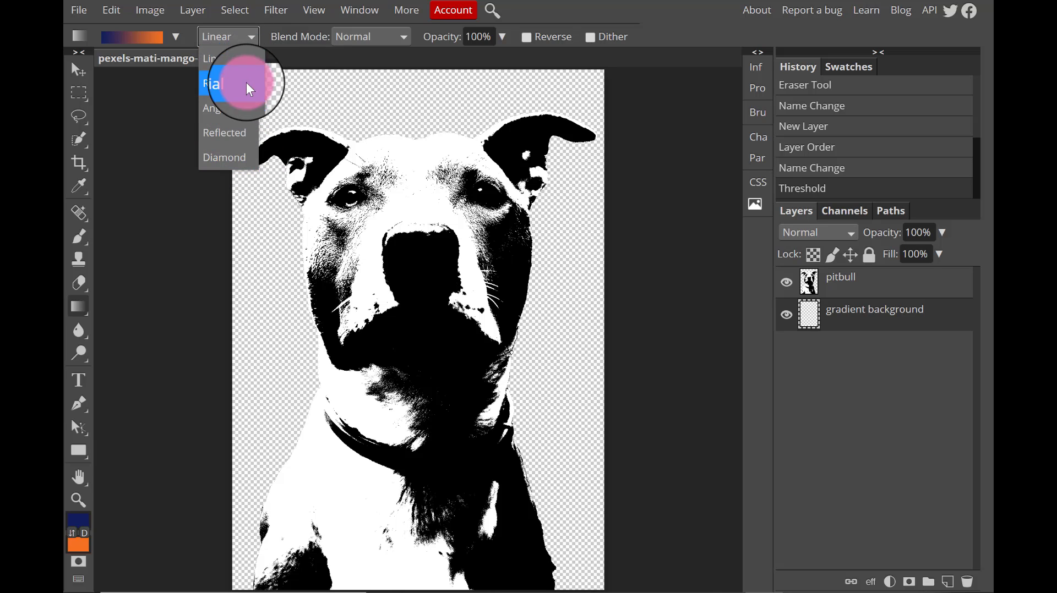
left_click(240, 88)
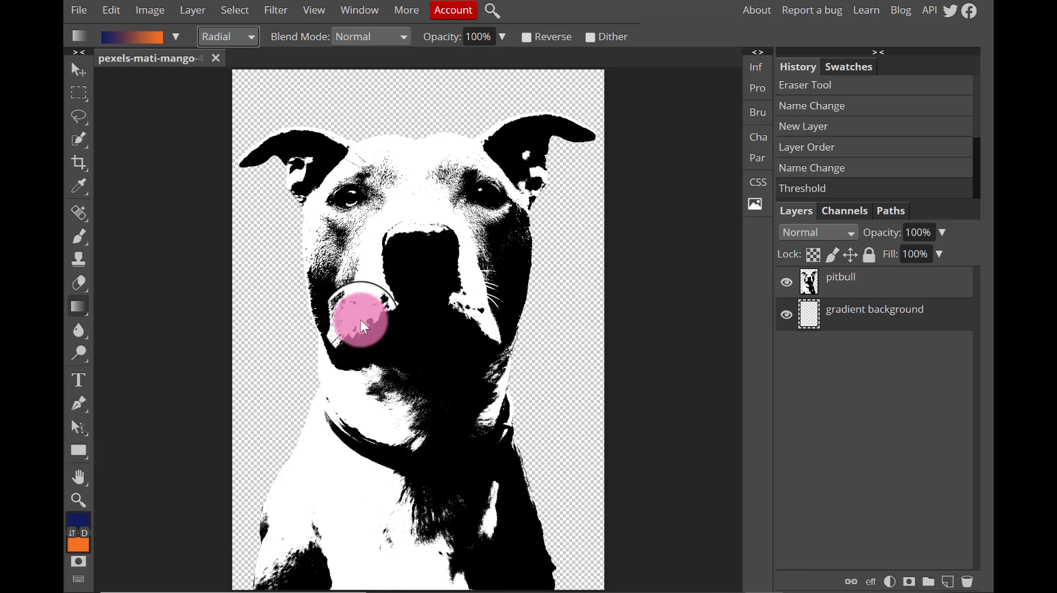
- Drag a radial navy-to-orange gradient from the canvas top-left to bottom-right
left_click_drag(461, 416, 237, 91)
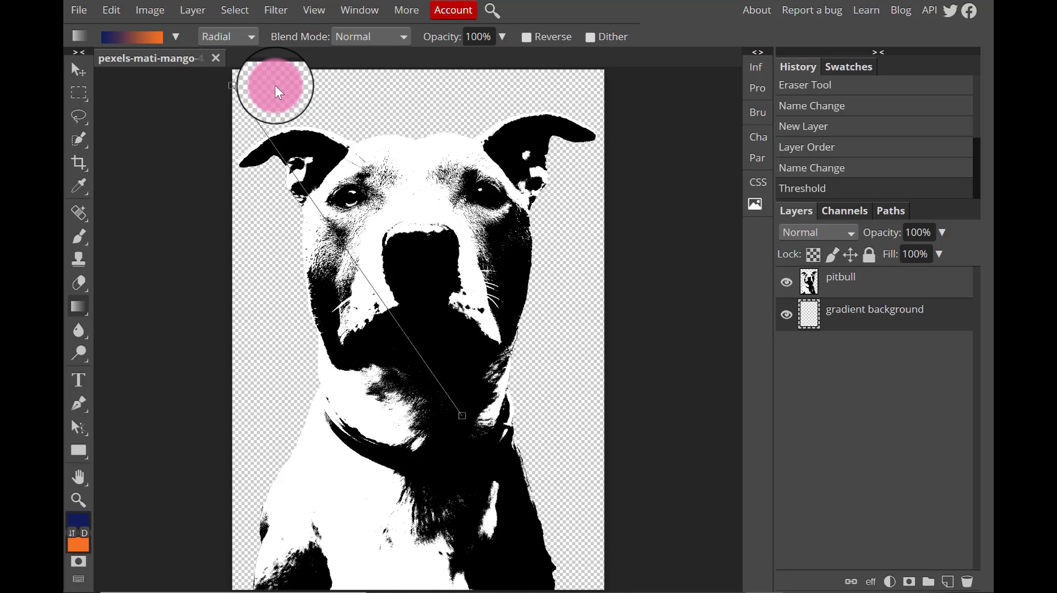
left_click_drag(236, 91, 278, 91)
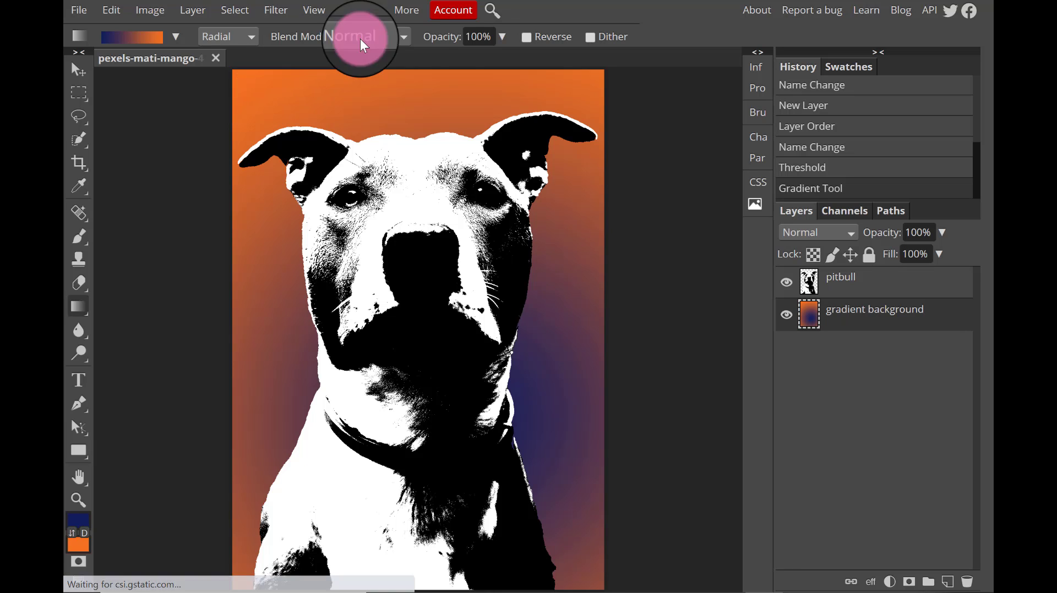
left_click_drag(270, 96, 698, 383)
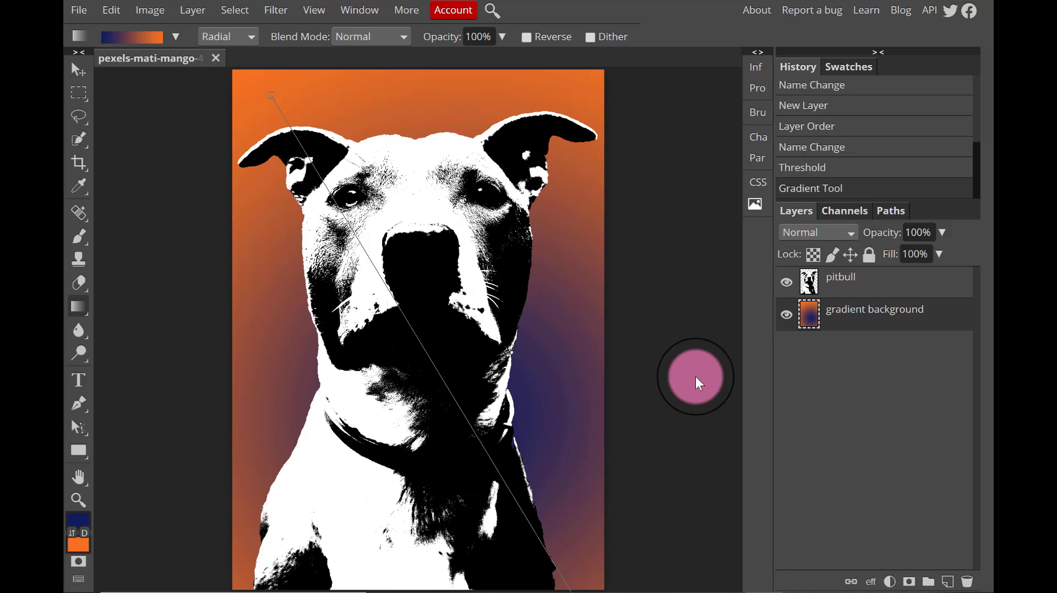
left_click_drag(698, 384, 698, 384)
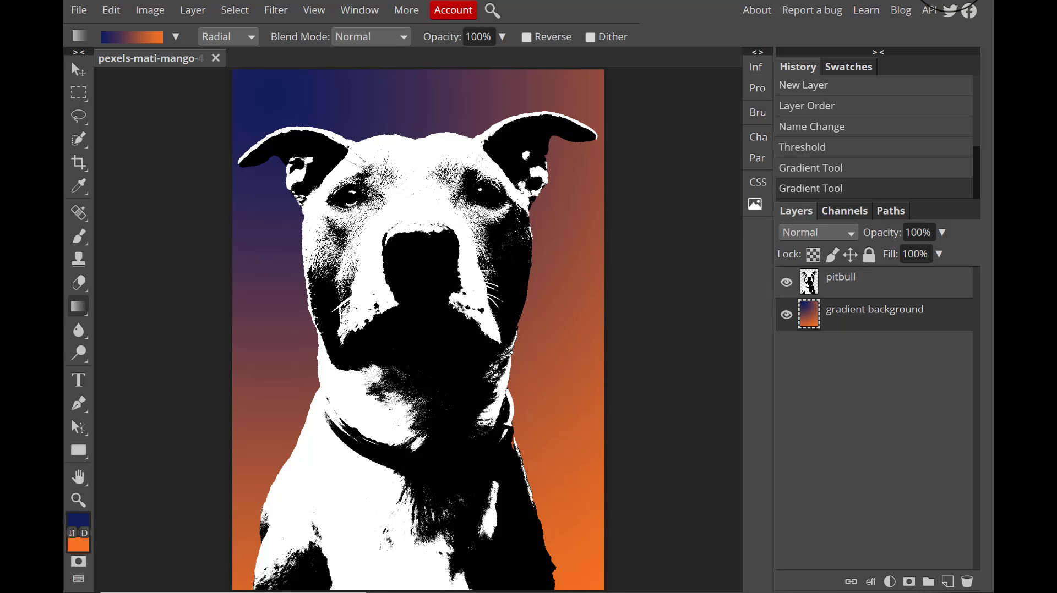
- On the pitbull layer, Magic Wand the connected black nose area and delete it
left_click(881, 282)
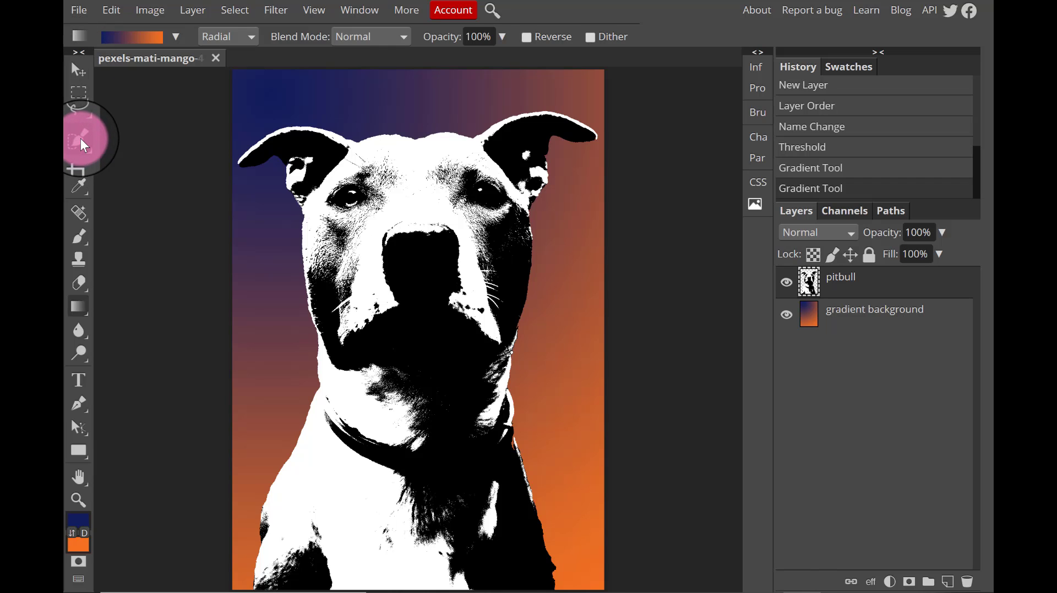
right_click(81, 141)
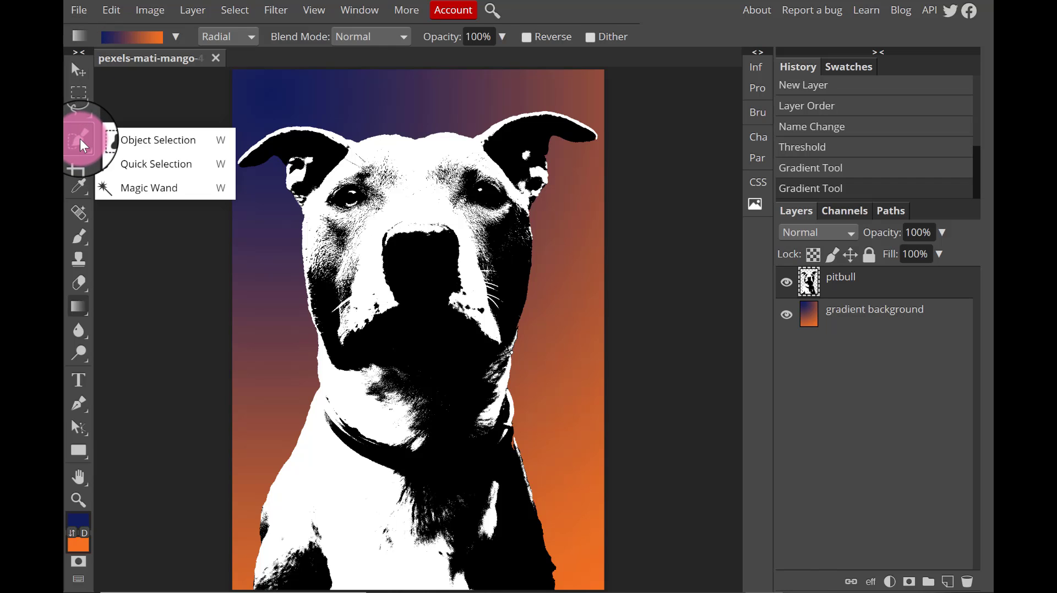
left_click(147, 195)
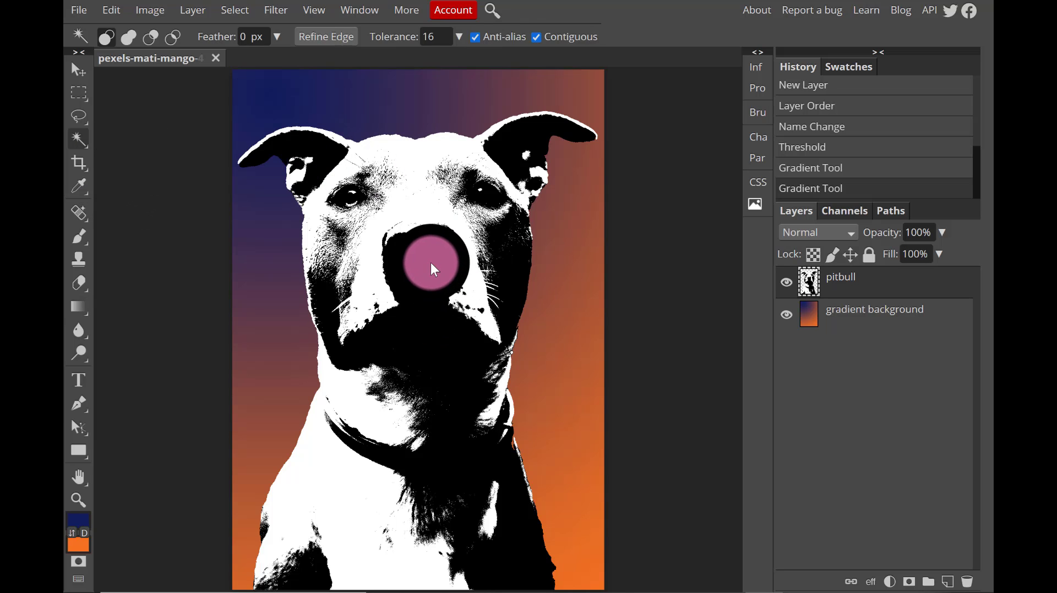
left_click(428, 277)
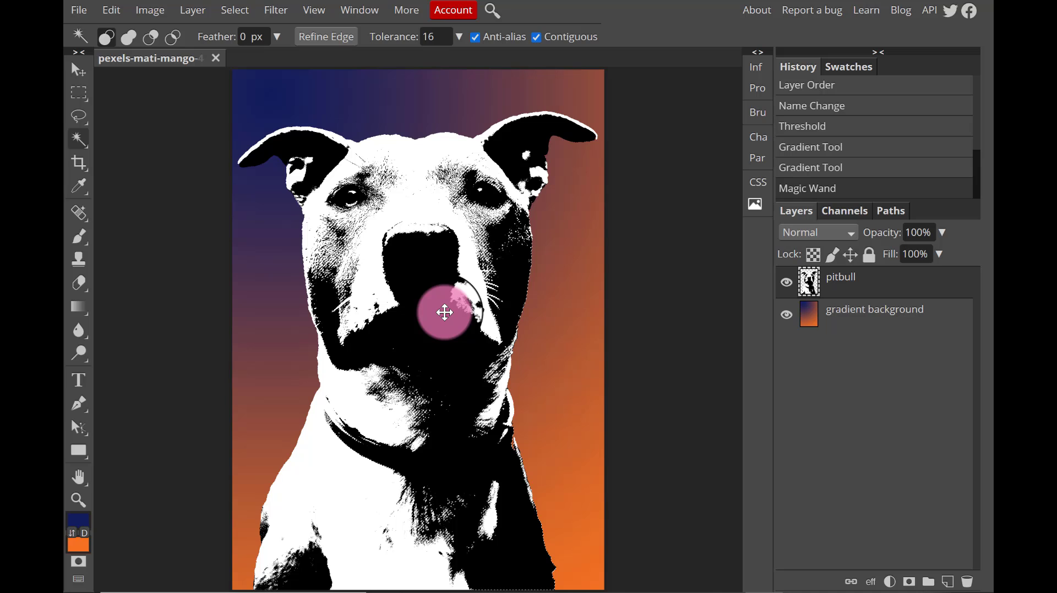
key("Delete")
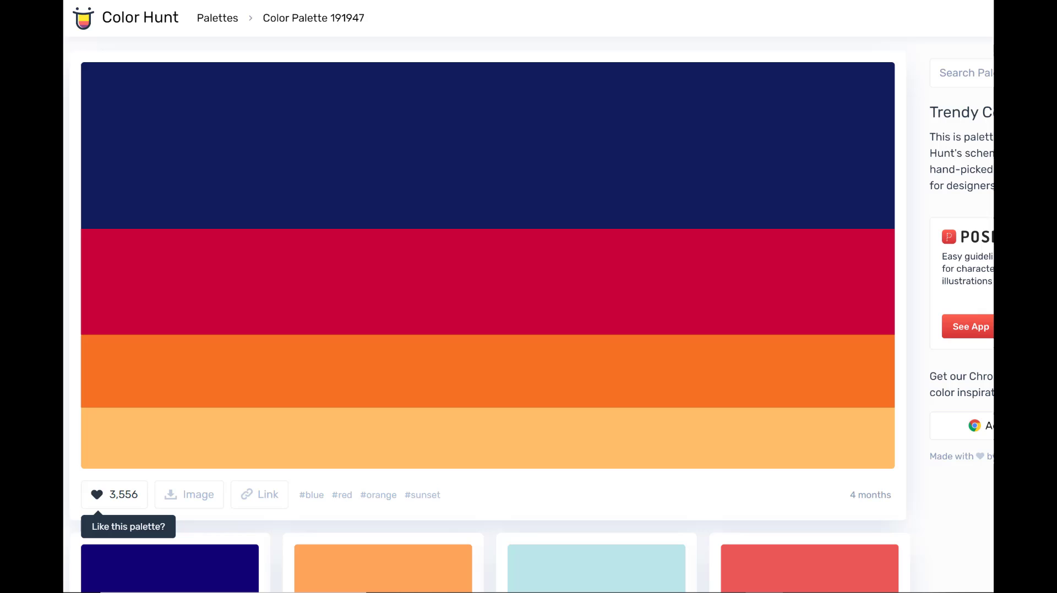
- Return to the Color Hunt list, scroll down and open pink-purple palette 213165
left_click(160, 14)
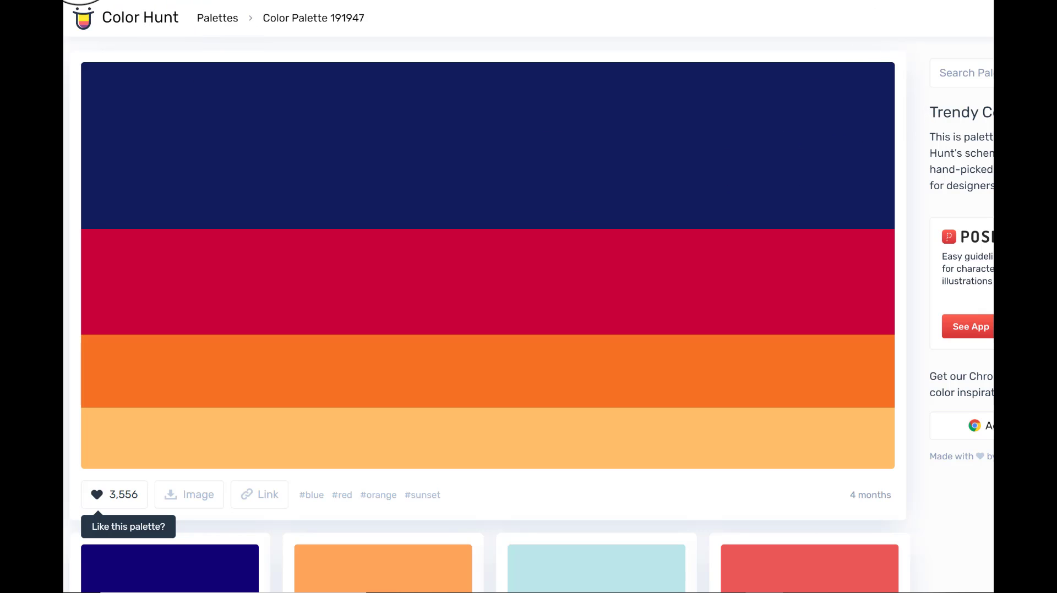
left_click(459, 177)
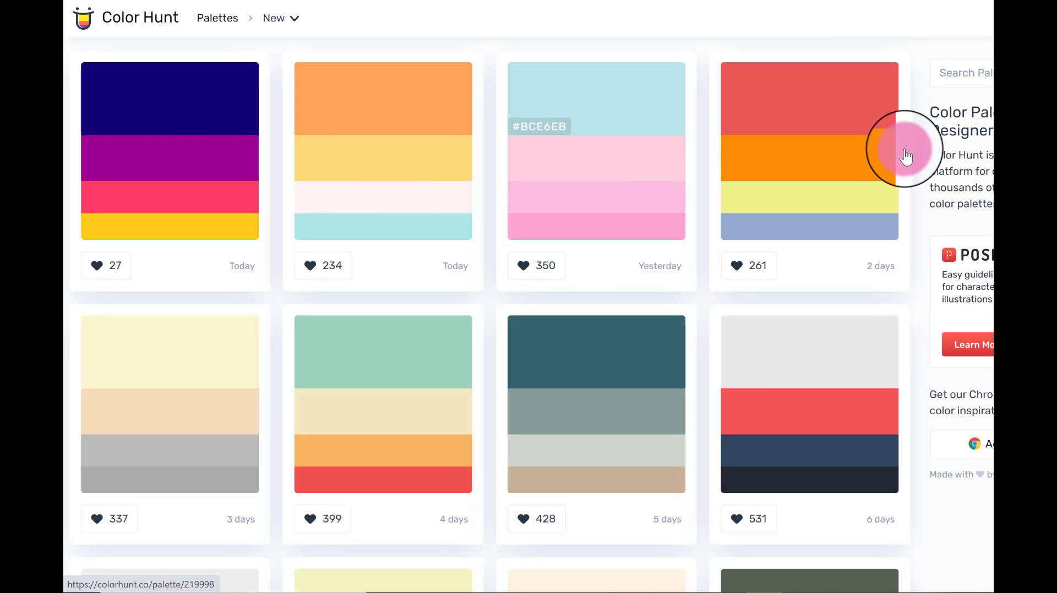
scroll(99, 165, "down", 10)
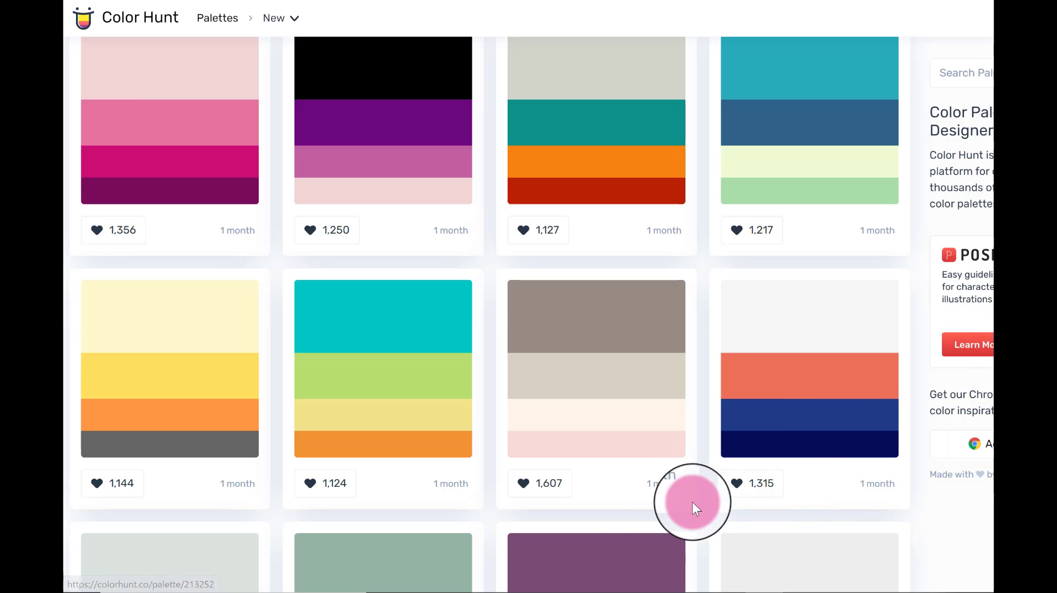
mouse_move(170, 122)
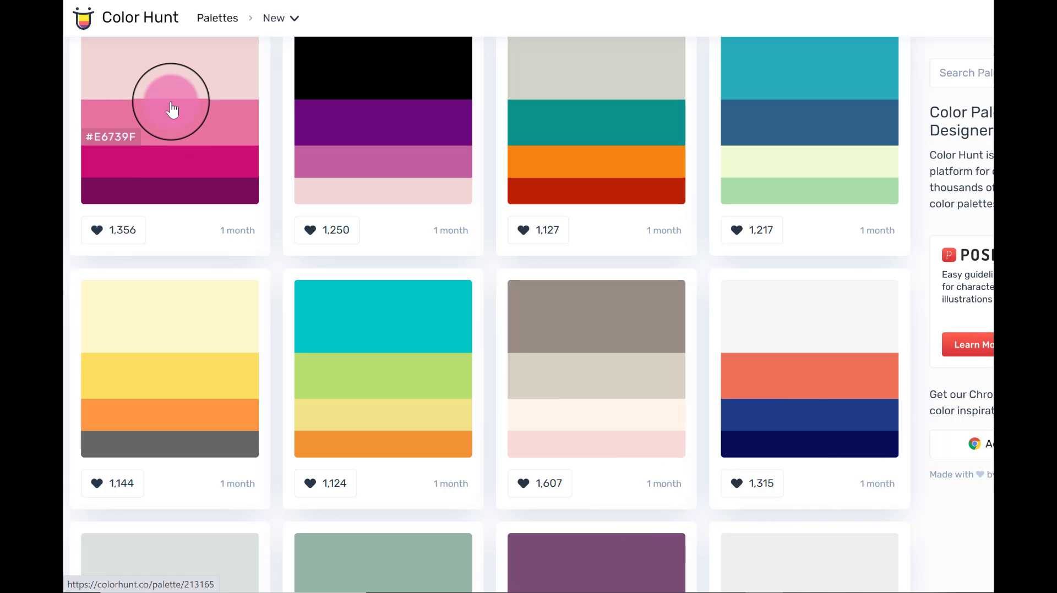
left_click(172, 110)
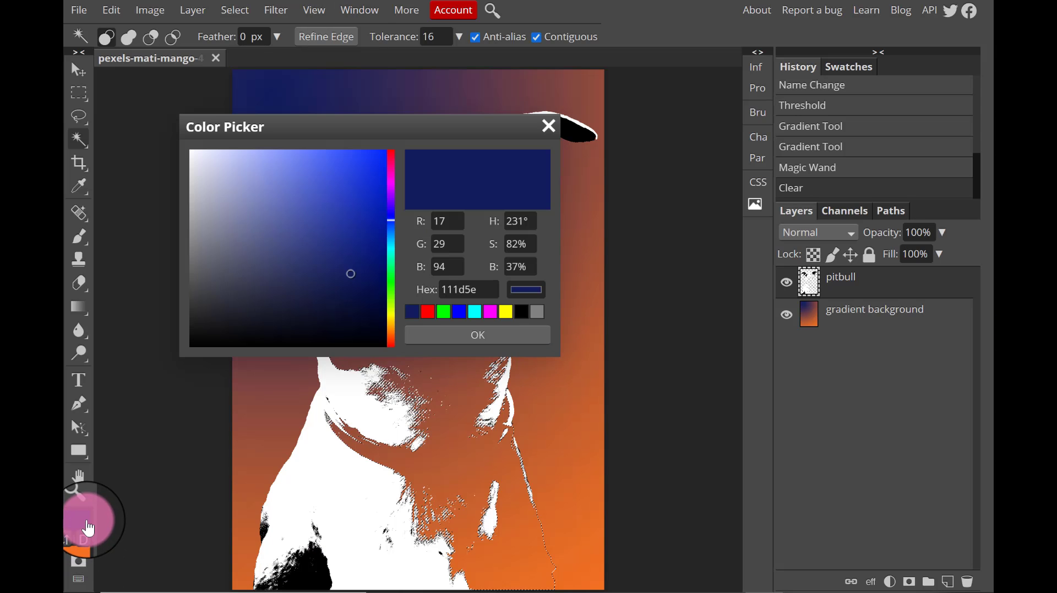
- Set the foreground colour to magenta #CC0E74
double_click(487, 291)
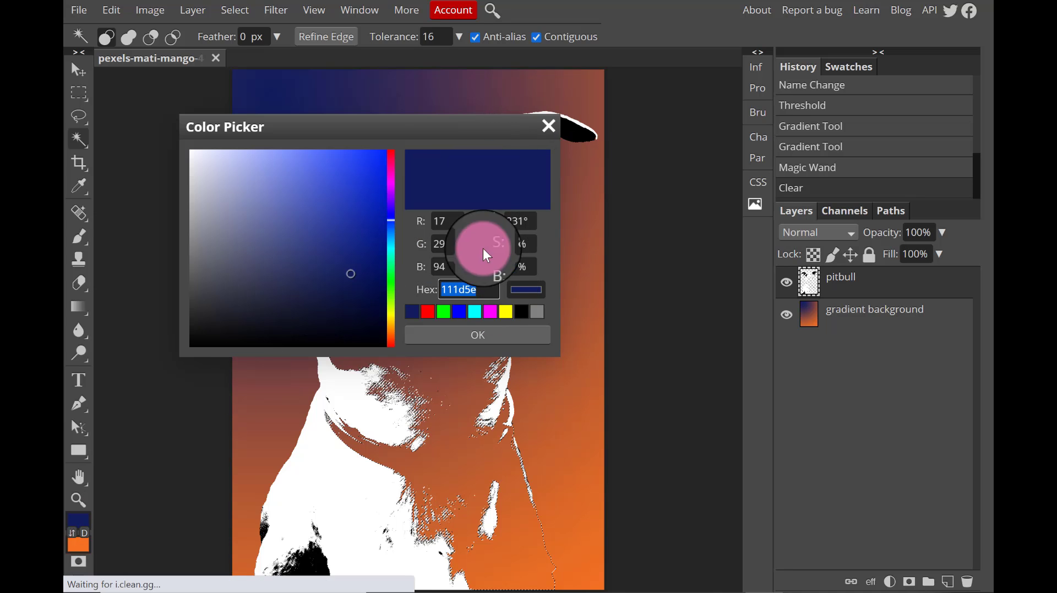
key("BackSpace")
type("cc0e74")
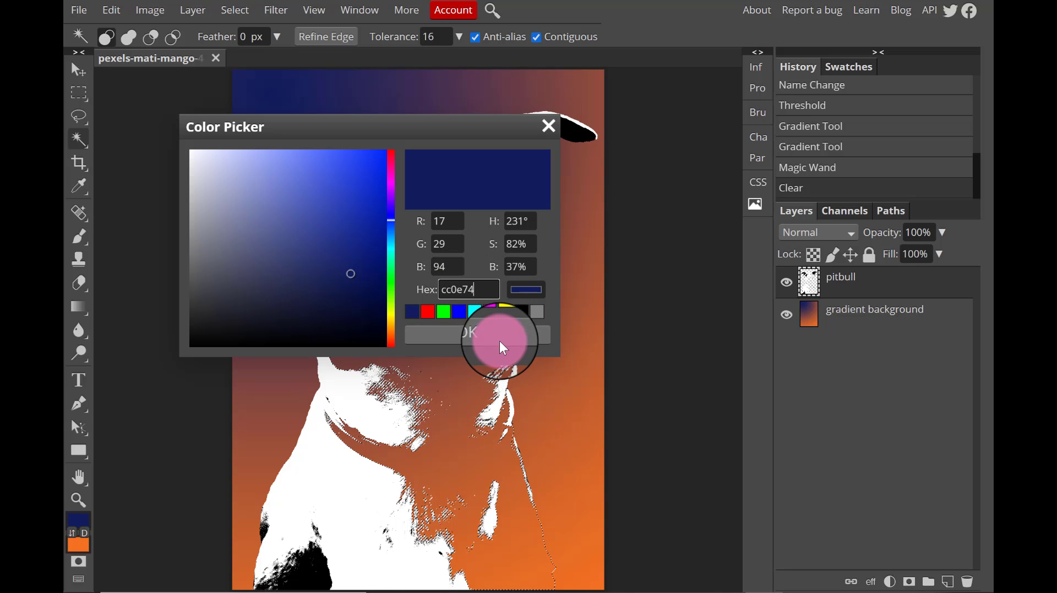
left_click(500, 341)
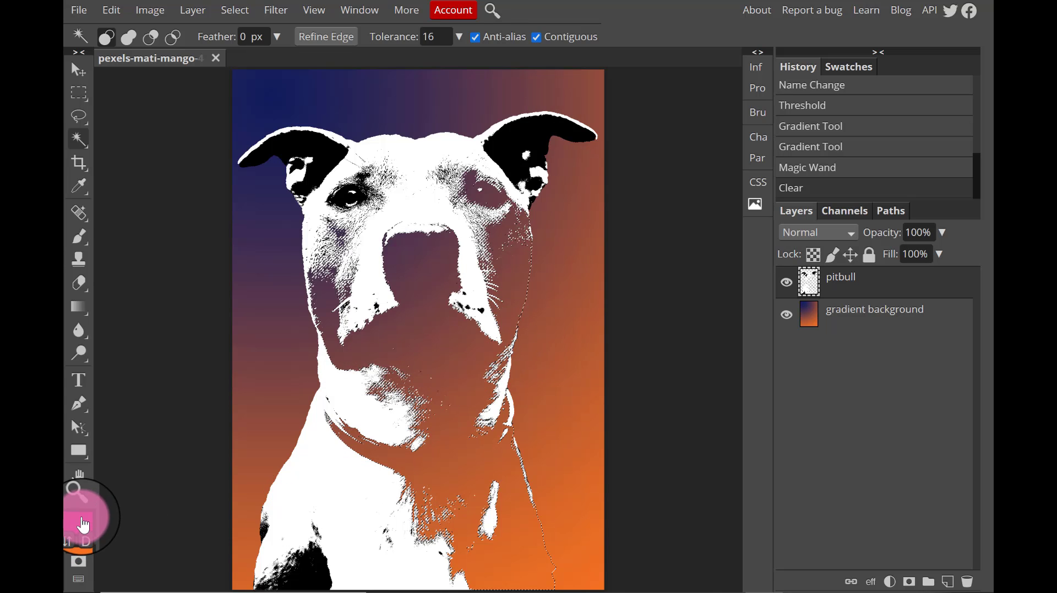
left_click(78, 520)
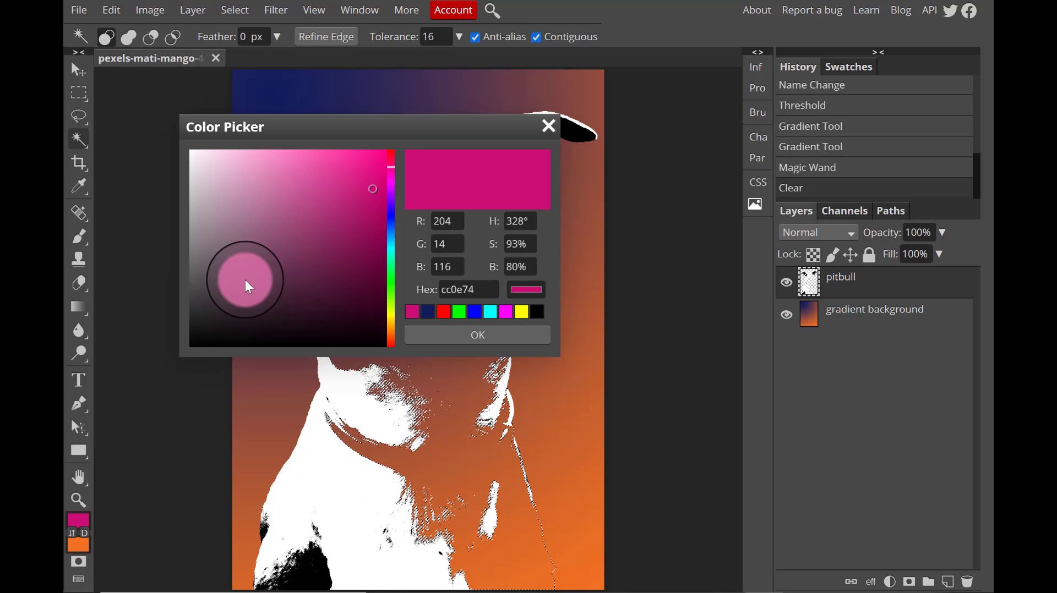
left_click(543, 135)
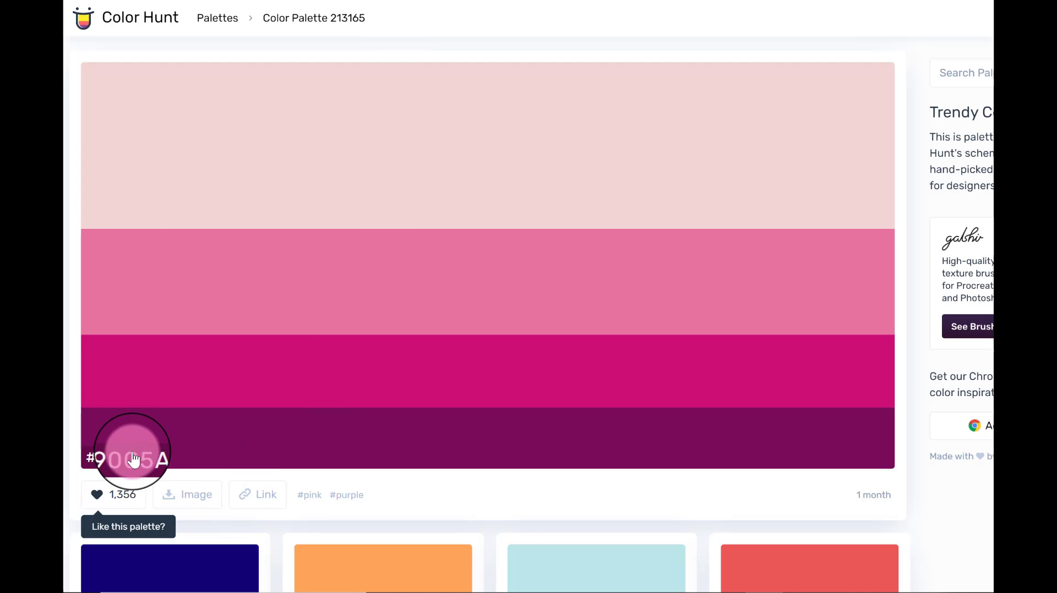
mouse_move(154, 453)
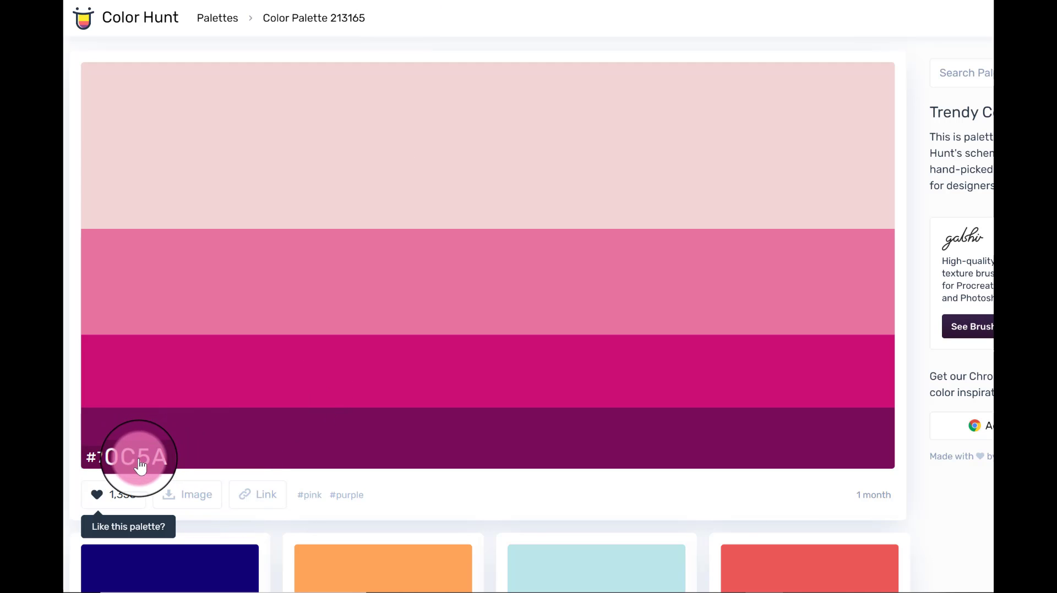
- Copy plum #790C5A from the palette and make it the background colour
left_click(139, 467)
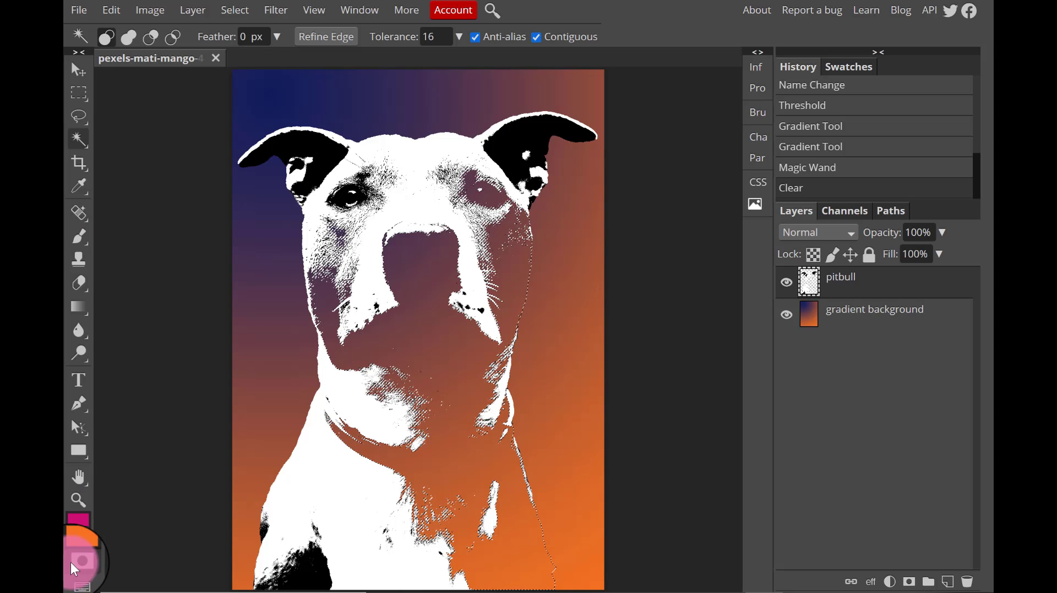
left_click(77, 544)
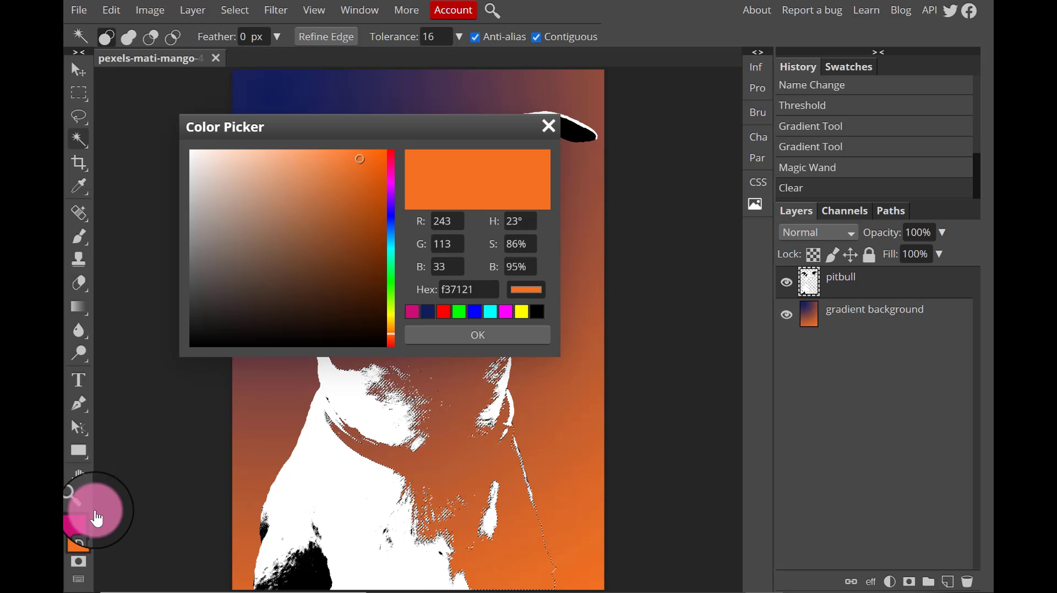
double_click(480, 290)
key("BackSpace")
key("ctrl+v")
left_click(457, 336)
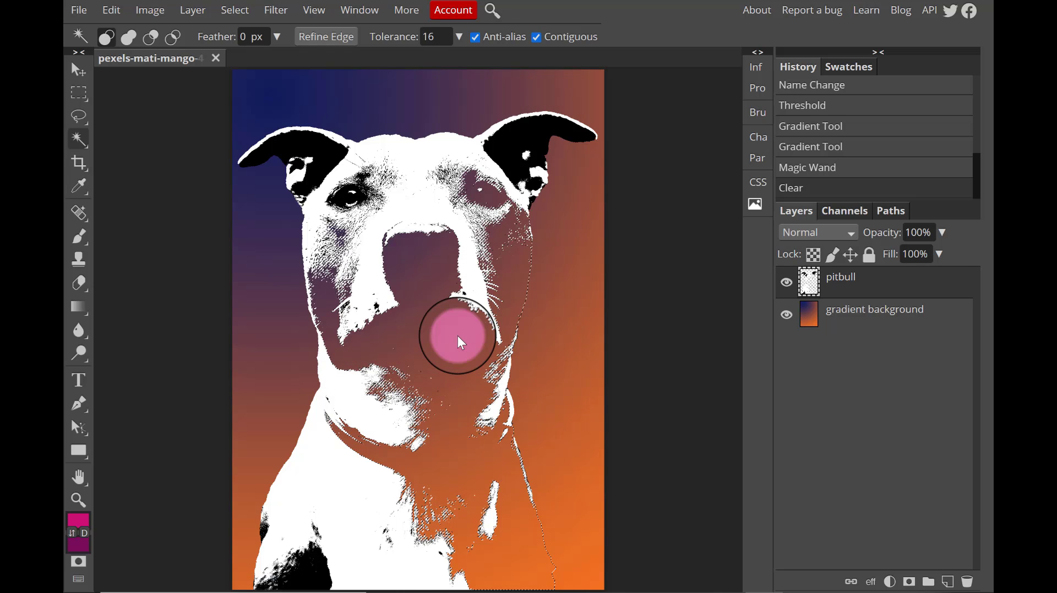
- Drag a radial magenta-to-plum gradient from the dog's nose down to the bottom edge
left_click(77, 307)
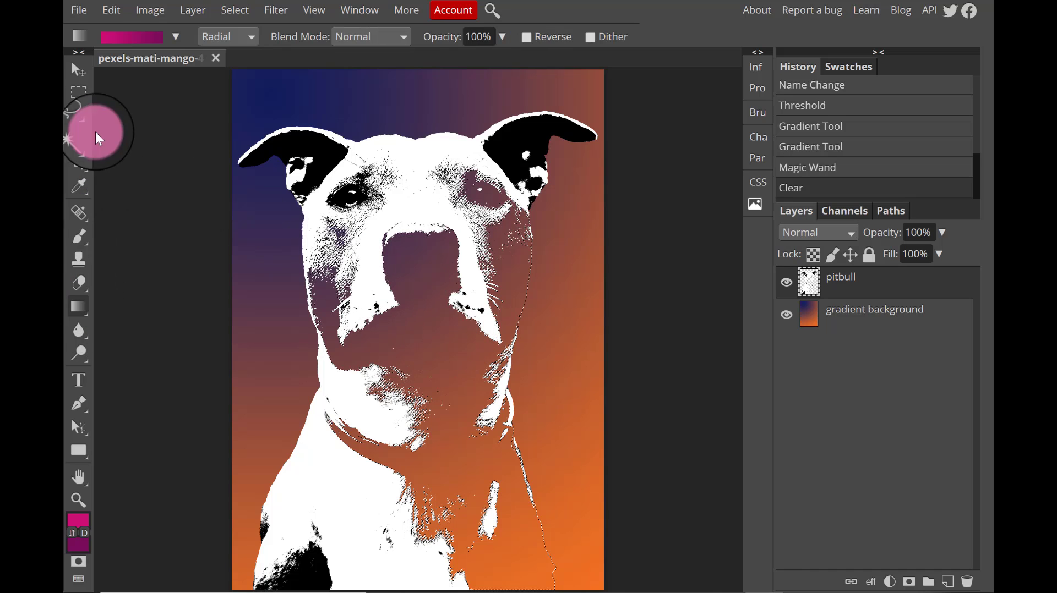
left_click(132, 38)
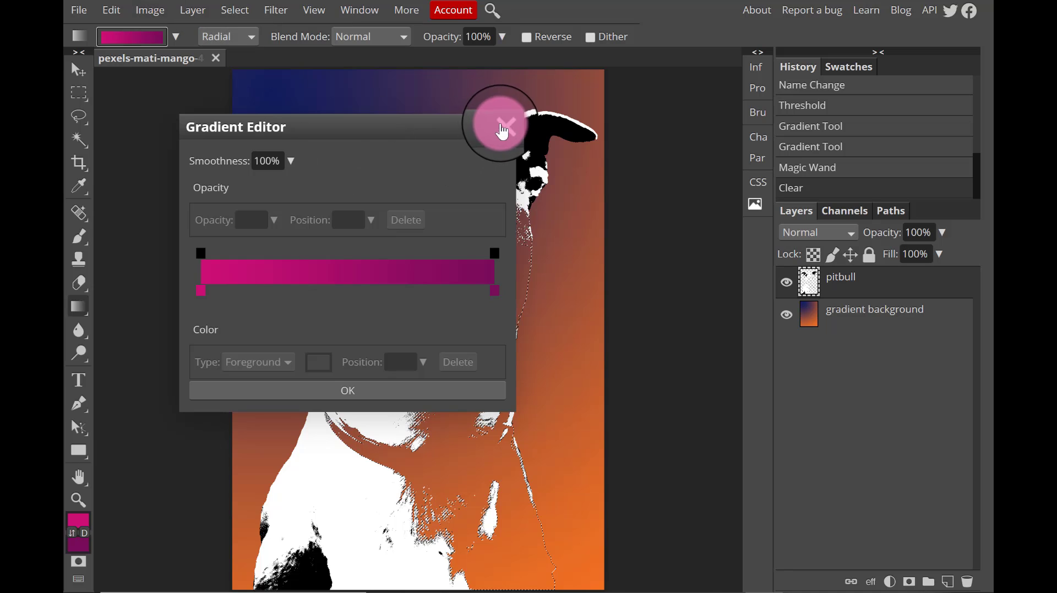
left_click(504, 127)
left_click_drag(410, 234, 479, 588)
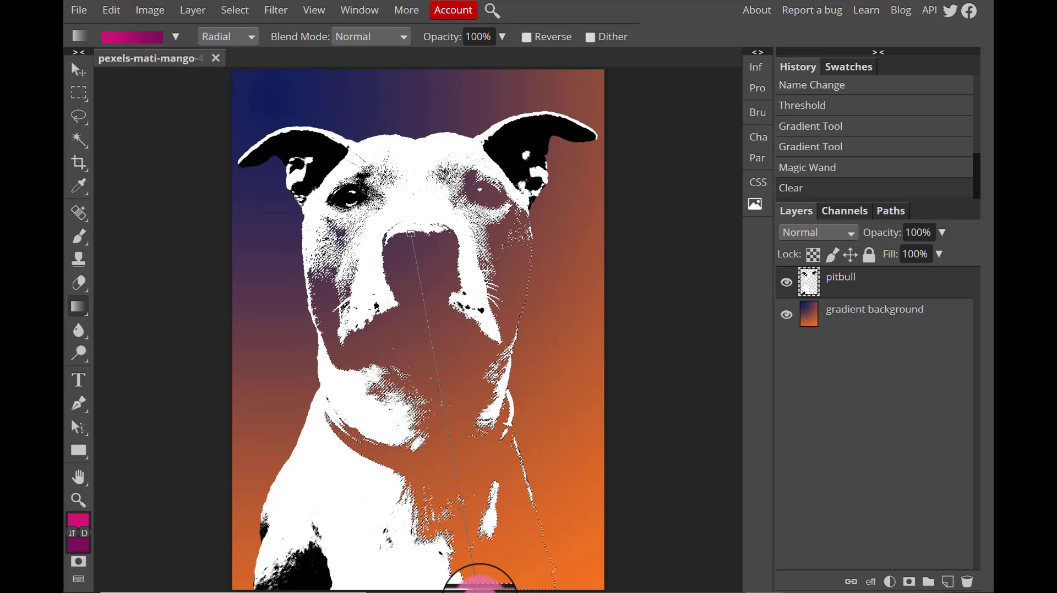
left_click_drag(478, 588, 528, 473)
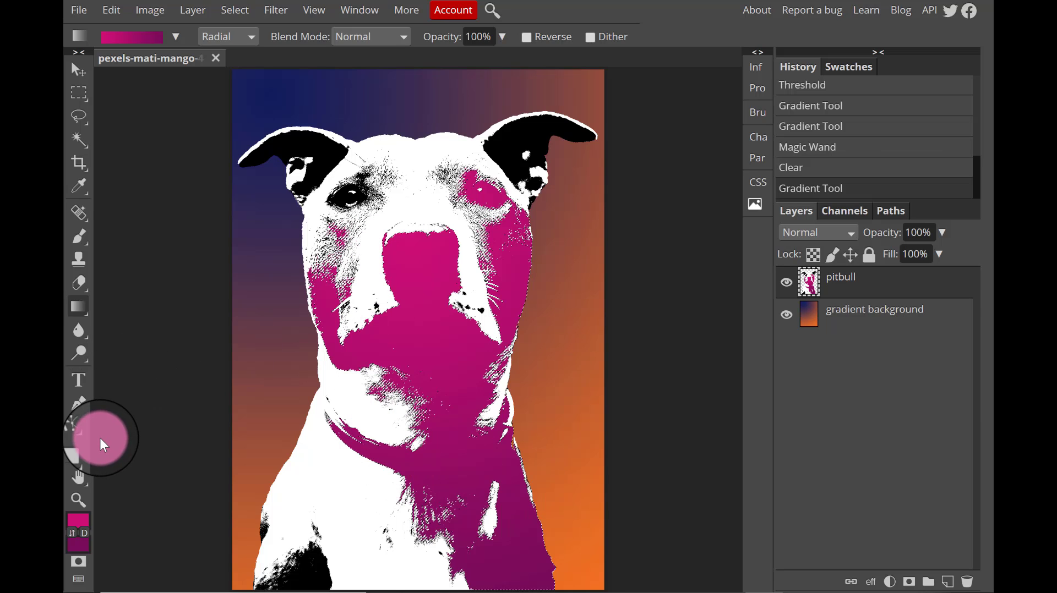
- Darken the background purple and redraw the gradient from the nose downward
left_click(78, 546)
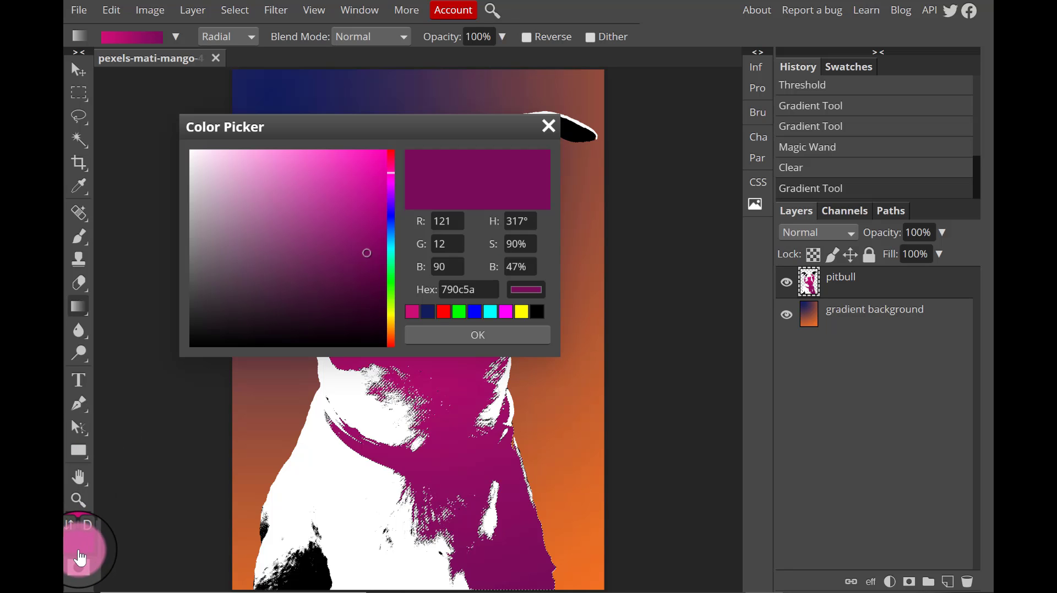
left_click(365, 254)
left_click_drag(365, 255, 362, 279)
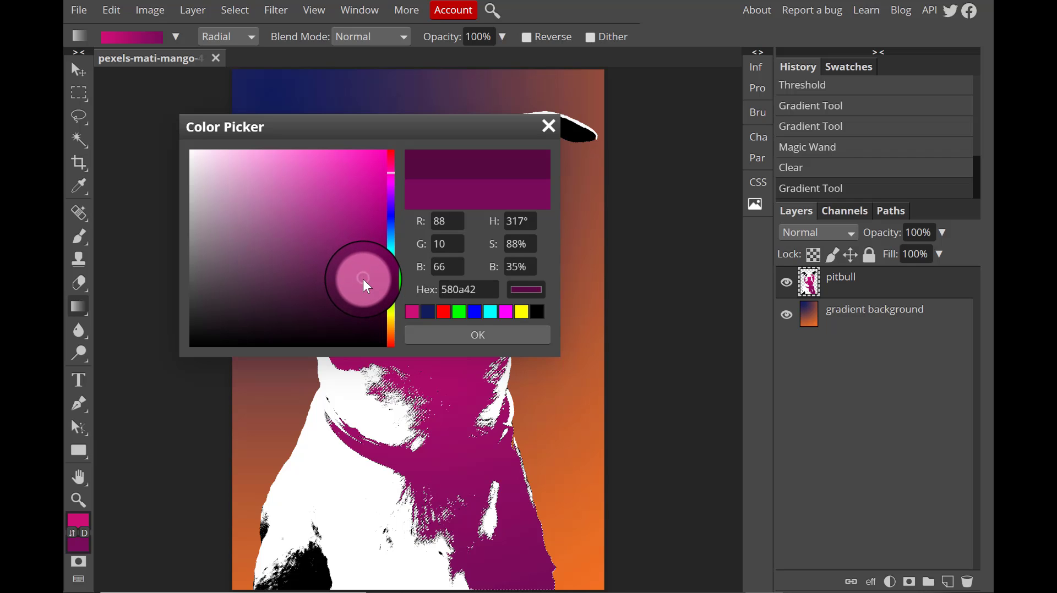
left_click(458, 337)
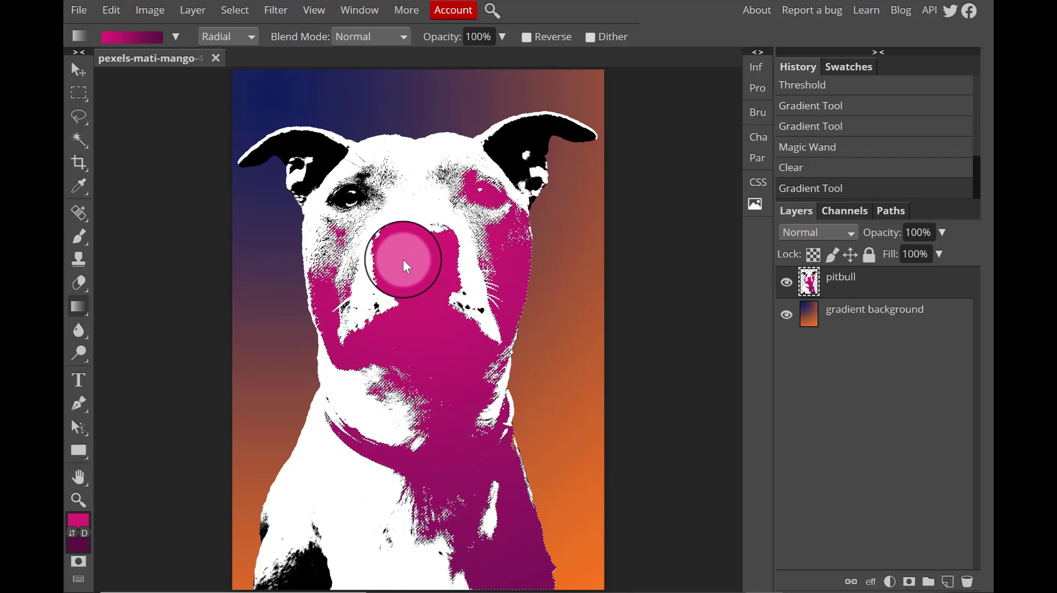
mouse_move(417, 255)
left_mouse_down()
mouse_move(499, 550)
mouse_move(499, 467)
left_mouse_up()
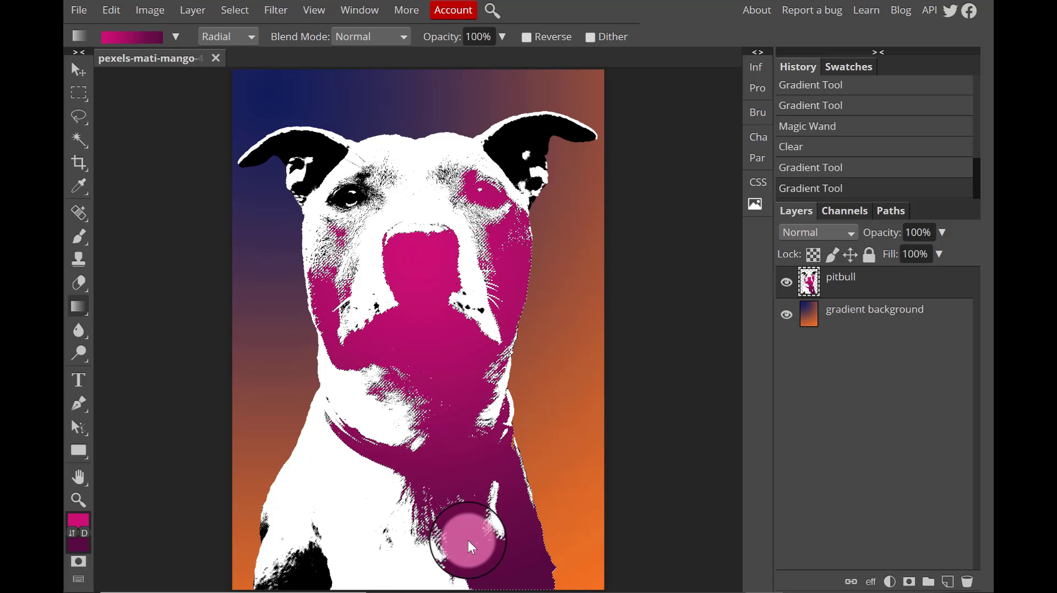
- Switch the gradient to Diamond and redraw it from the nose down, committing it
left_click(252, 39)
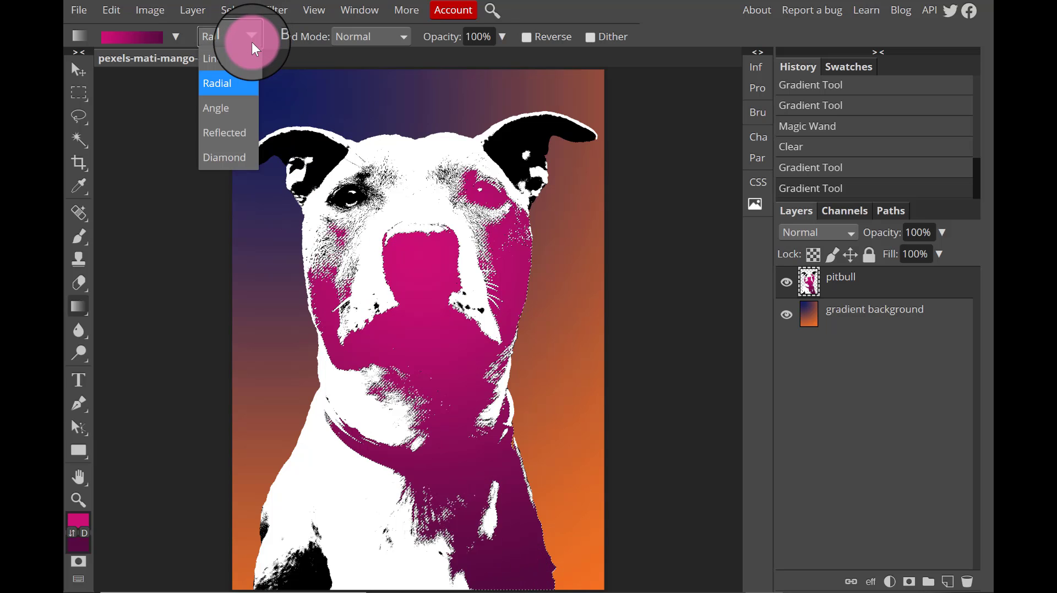
left_click(233, 157)
left_click_drag(411, 282, 481, 551)
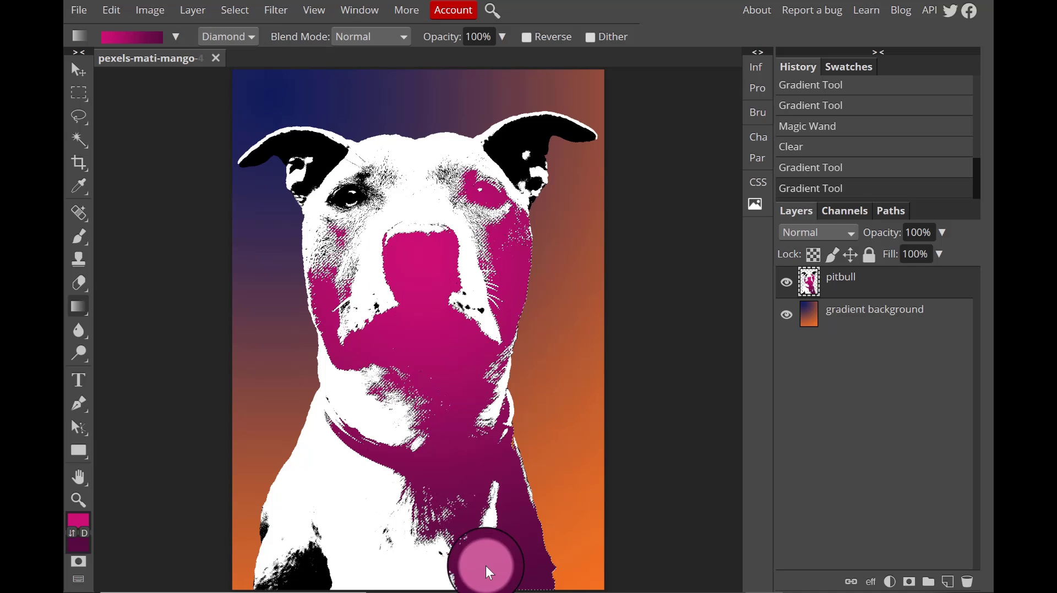
key("Return")
left_click_drag(485, 368, 487, 575)
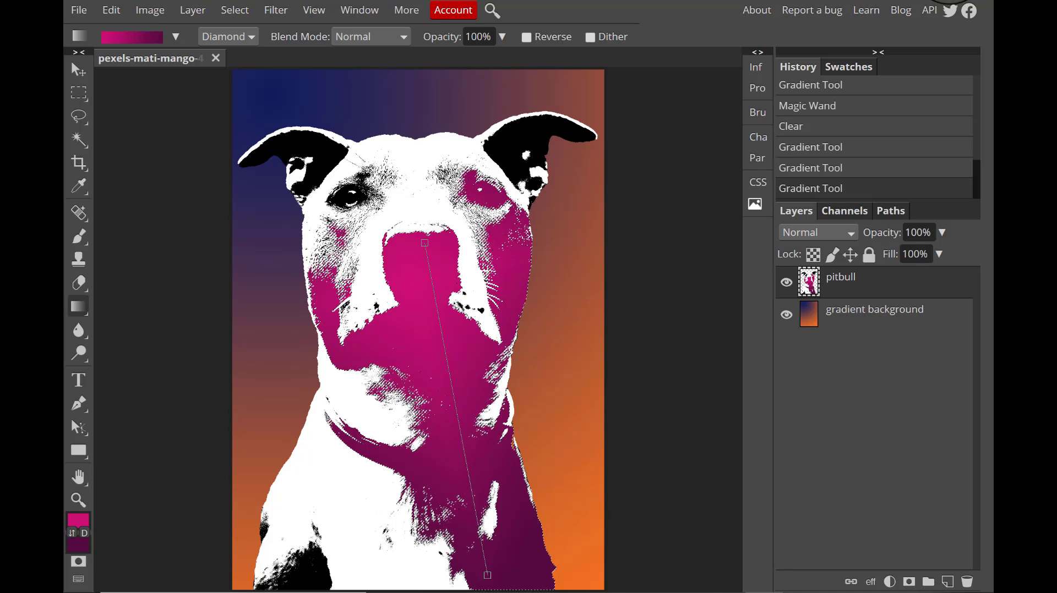
key("v")
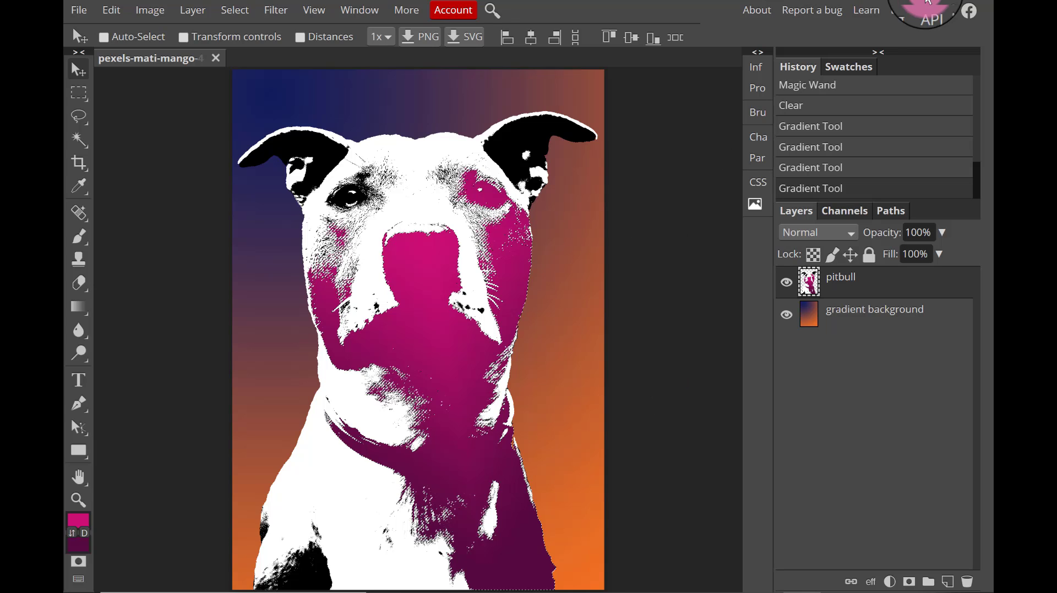
- Delete the left ear's black with Magic Wand and fill it with the diamond gradient
key("ctrl+d")
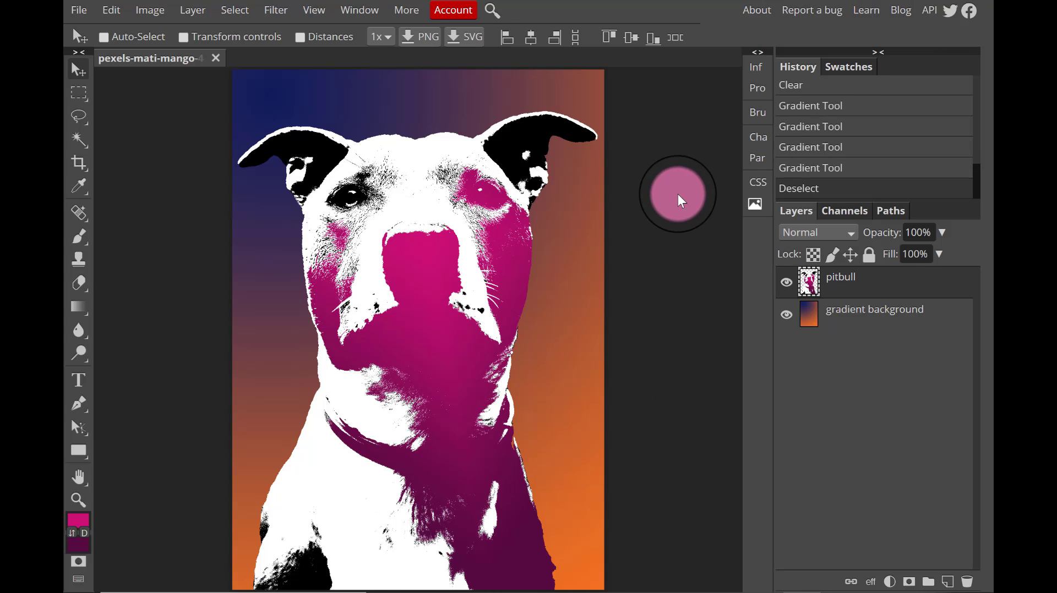
left_click(75, 132)
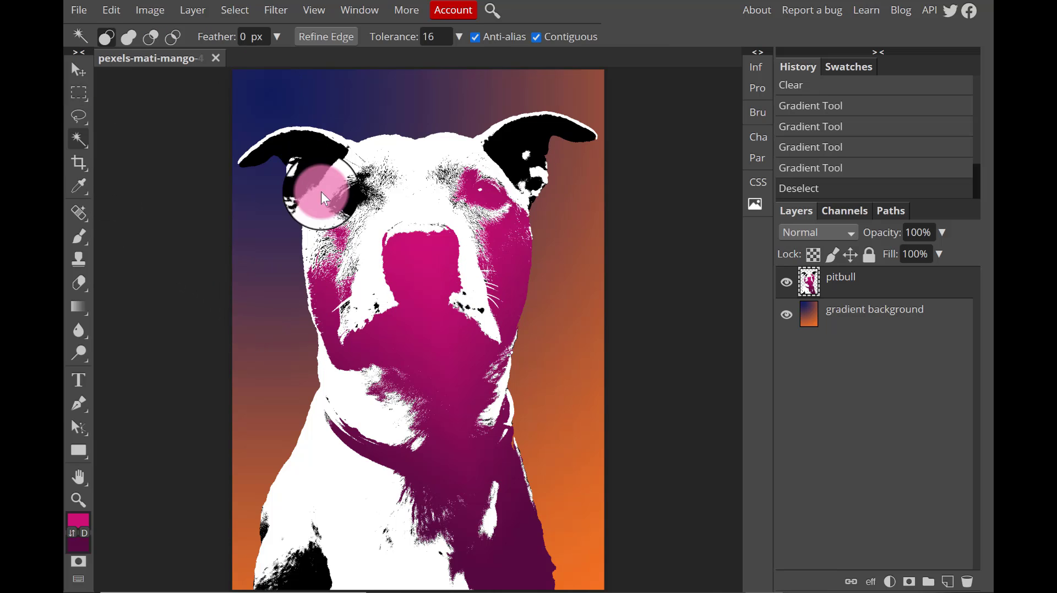
left_click(321, 158)
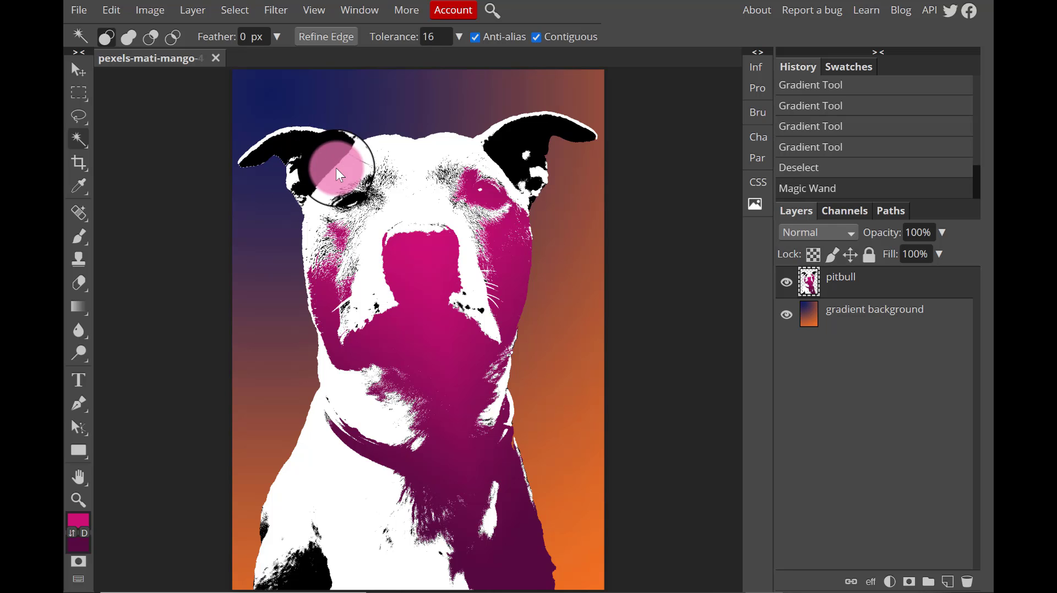
key("Delete")
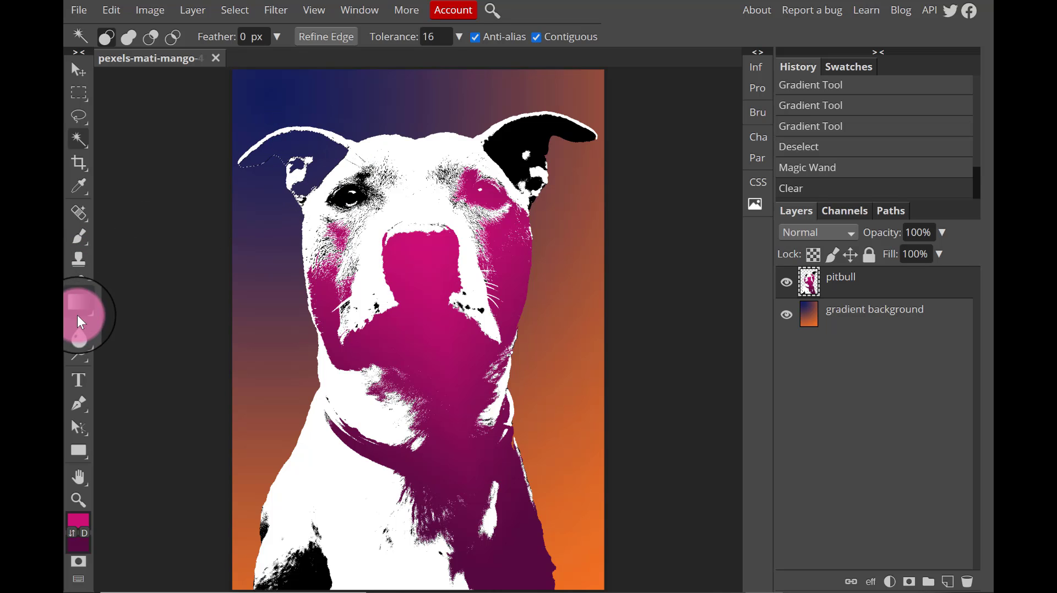
left_click(76, 311)
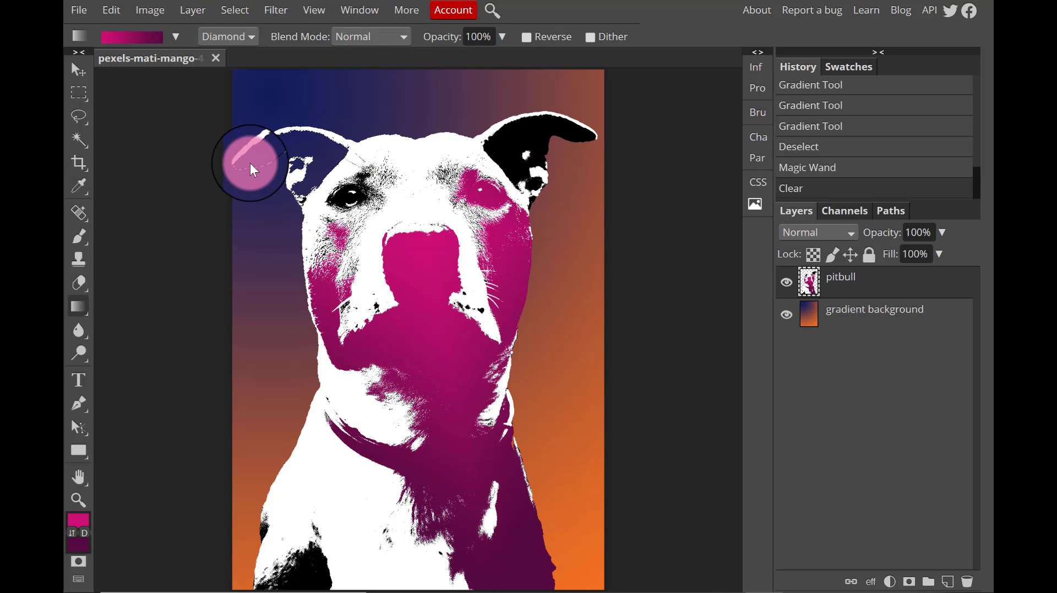
left_click_drag(250, 163, 346, 150)
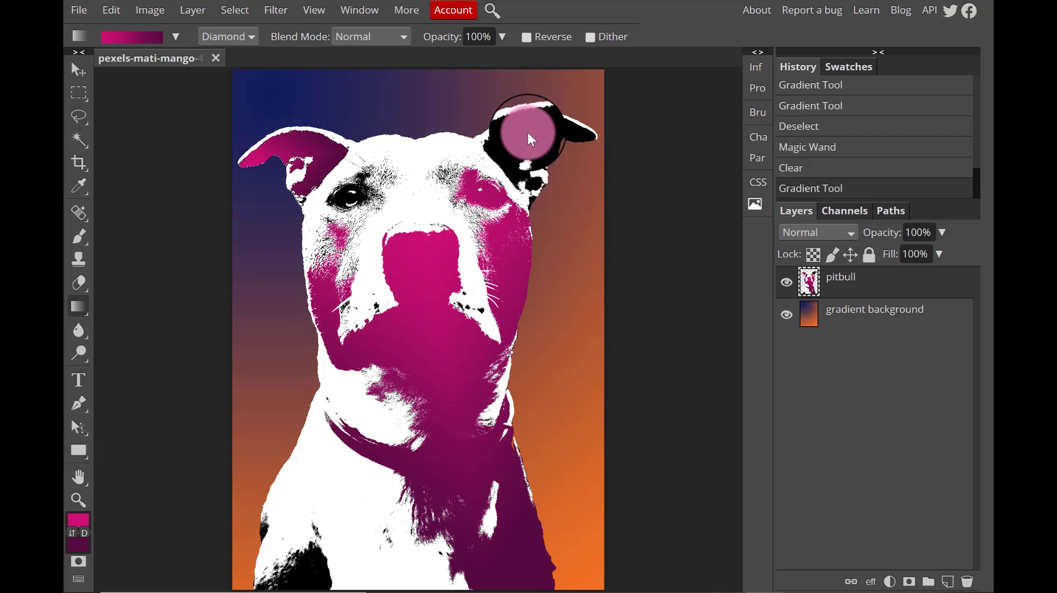
- Magic Wand the right ear's black patch and delete it
left_click(79, 141)
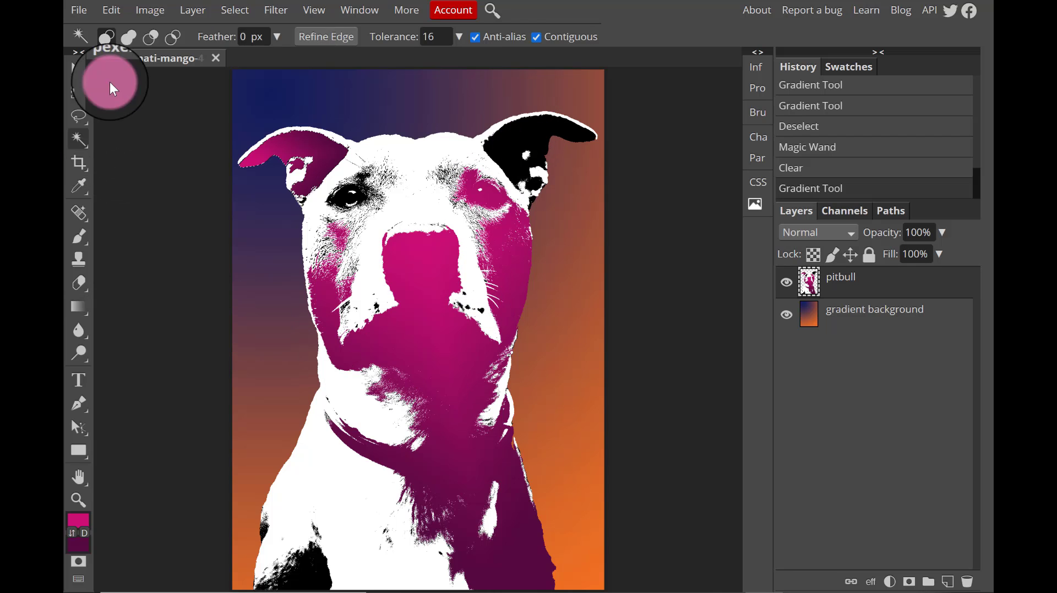
key("ctrl+d")
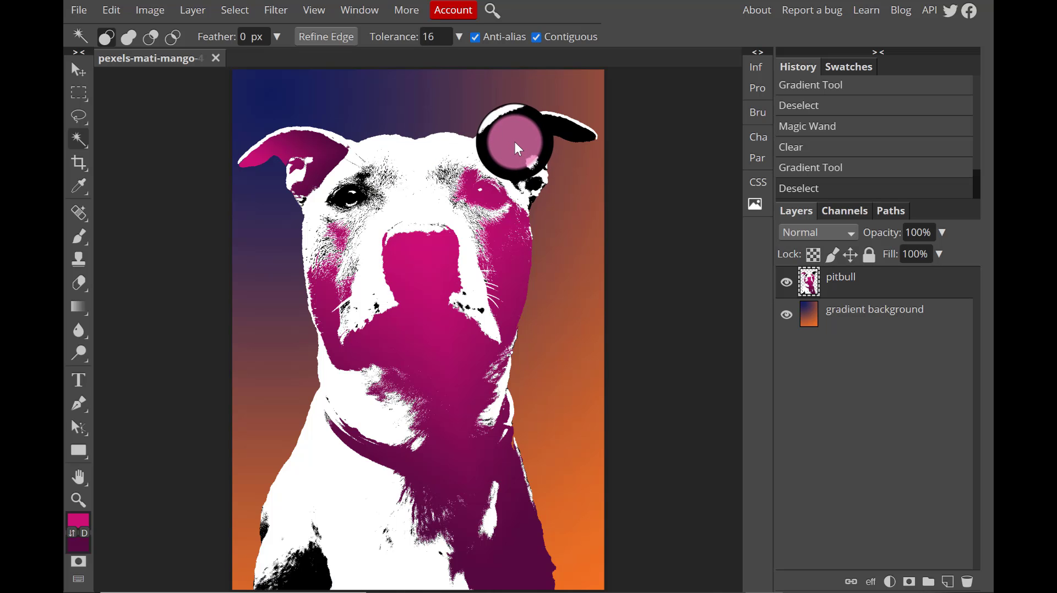
left_click(500, 146)
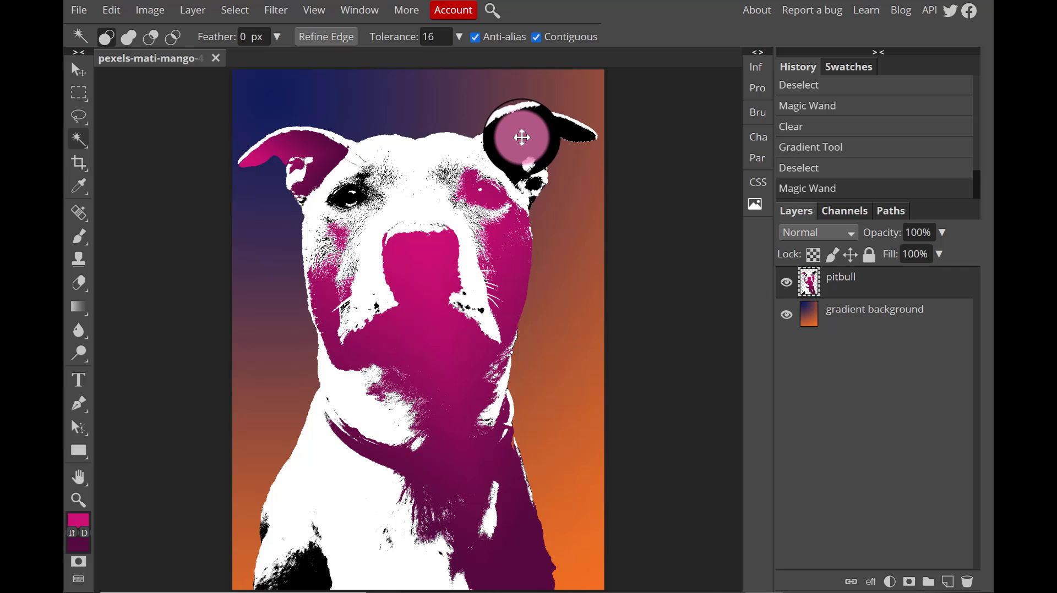
key("Delete")
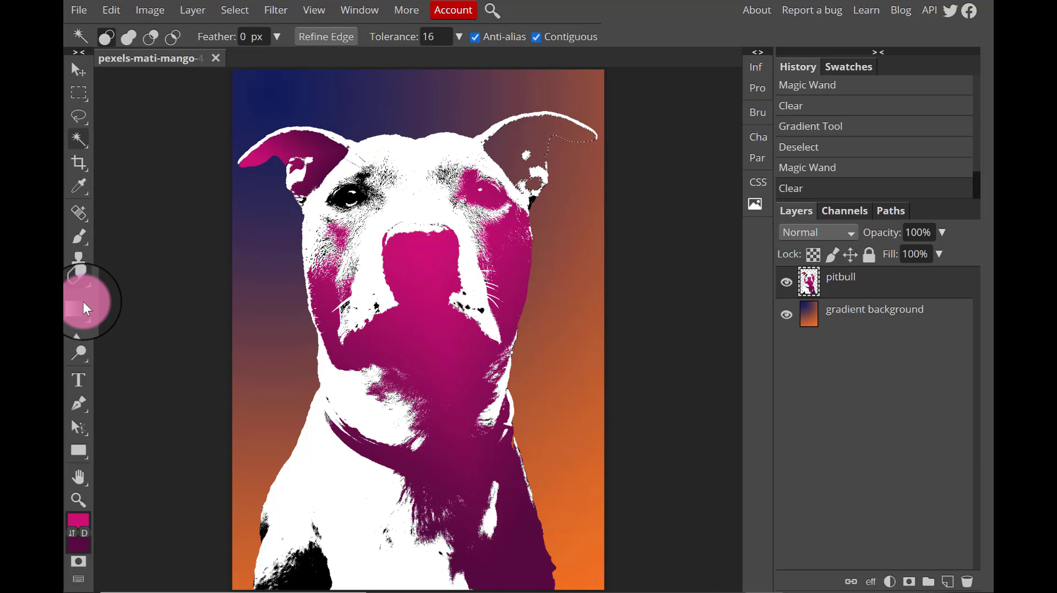
left_click(83, 309)
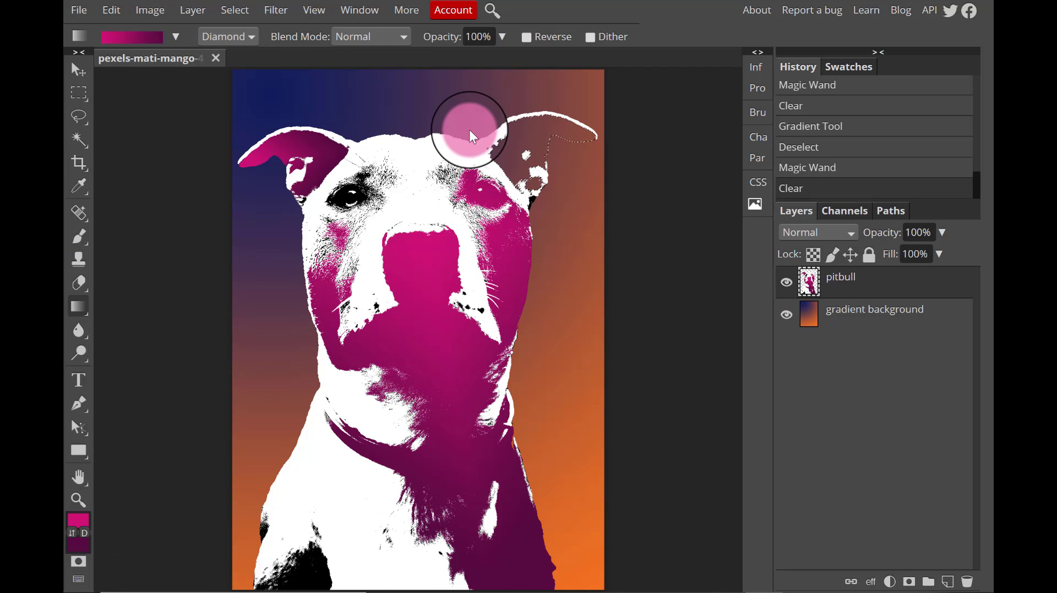
- Fill the right ear with the diamond gradient, then Magic Wand and delete the white fur
left_click_drag(509, 181, 553, 108)
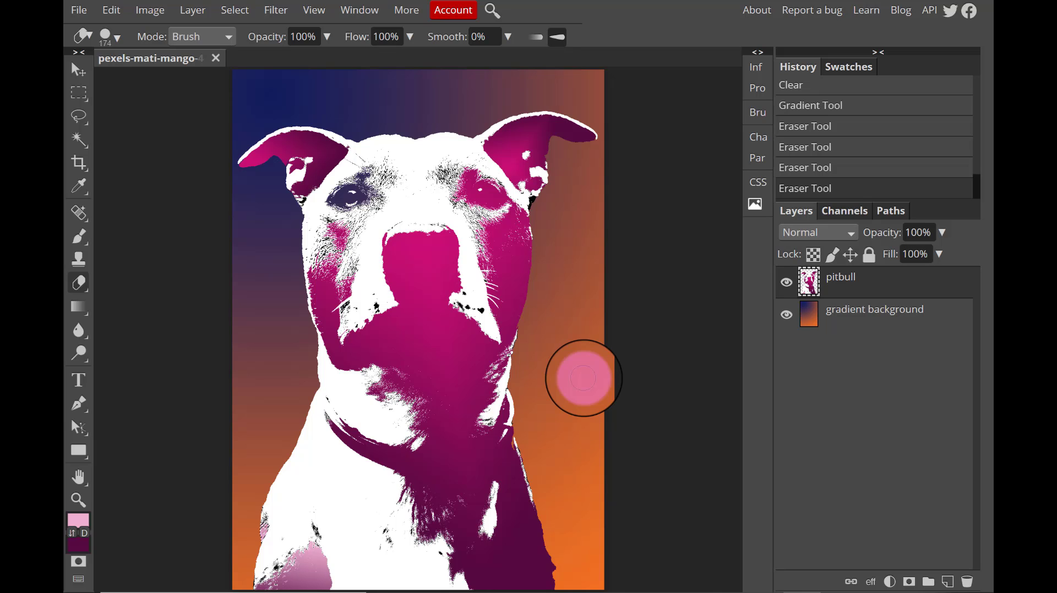
left_click(77, 139)
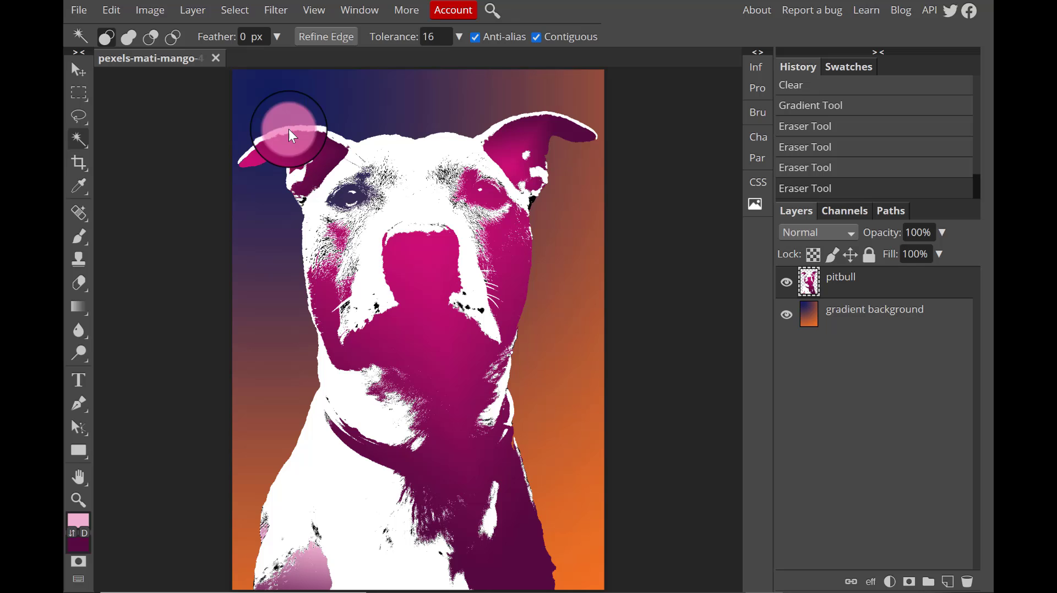
left_click(402, 201)
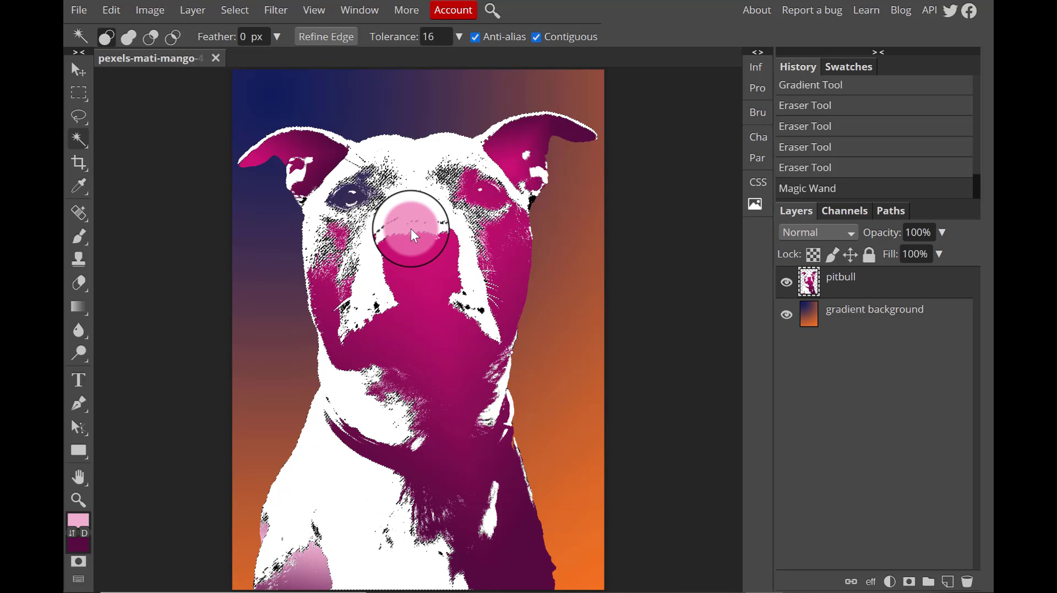
key("Delete")
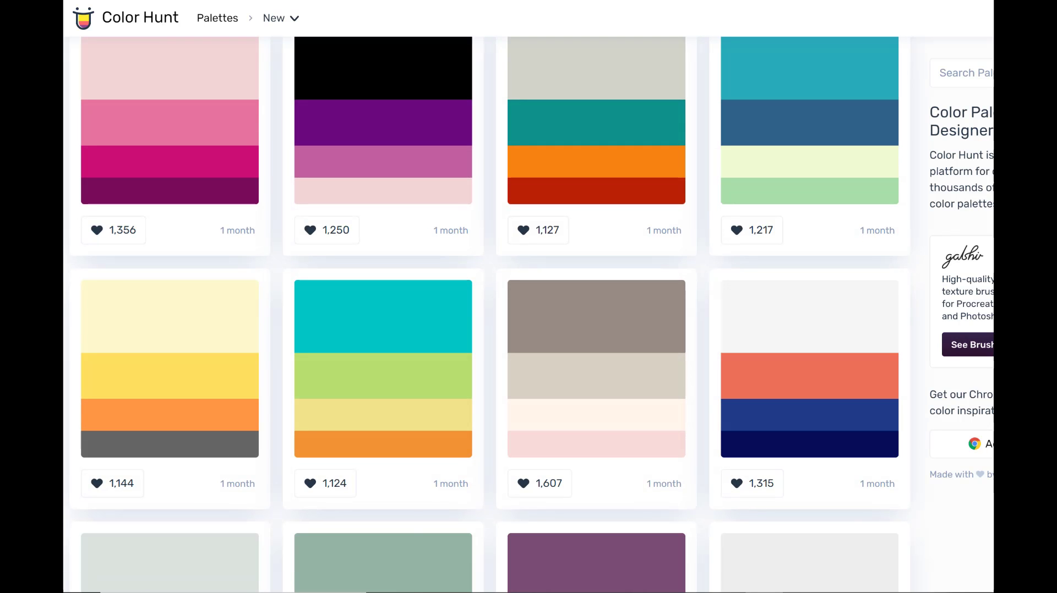
- Open Color Hunt palette 206929 and copy its pale yellow #FFEFA0
scroll(528, 314, "down", 3)
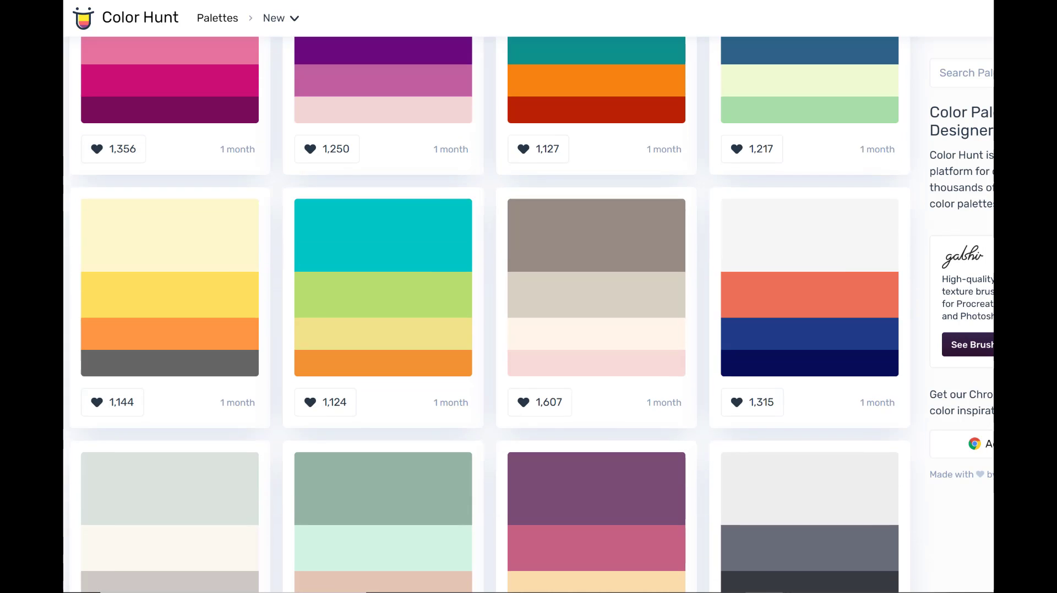
scroll(528, 314, "down", 2)
scroll(528, 313, "down", 4)
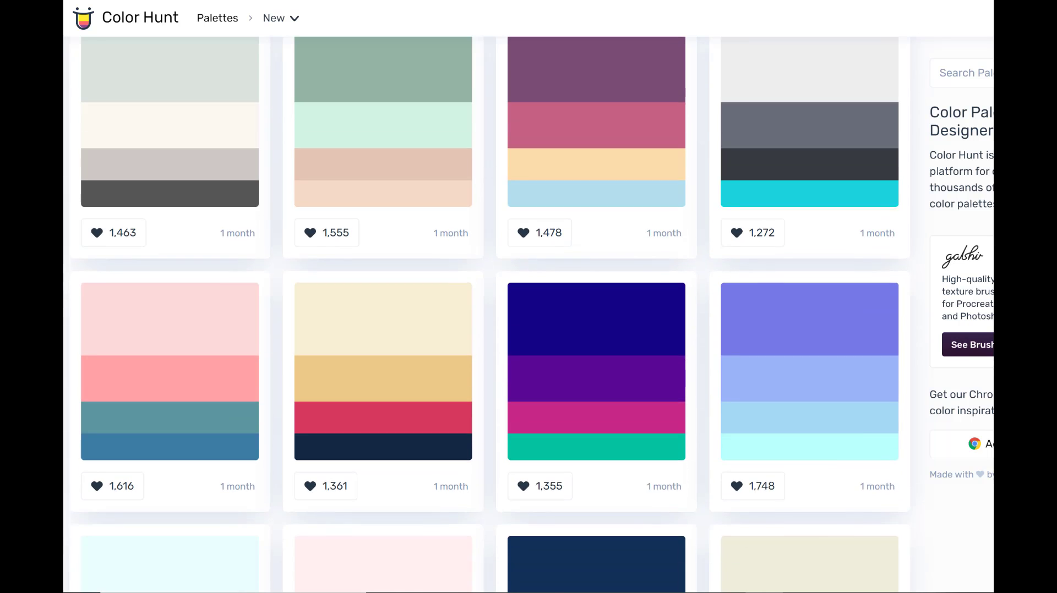
scroll(529, 314, "down", 3)
scroll(528, 314, "down", 5)
scroll(528, 314, "down", 3)
scroll(528, 314, "down", 2)
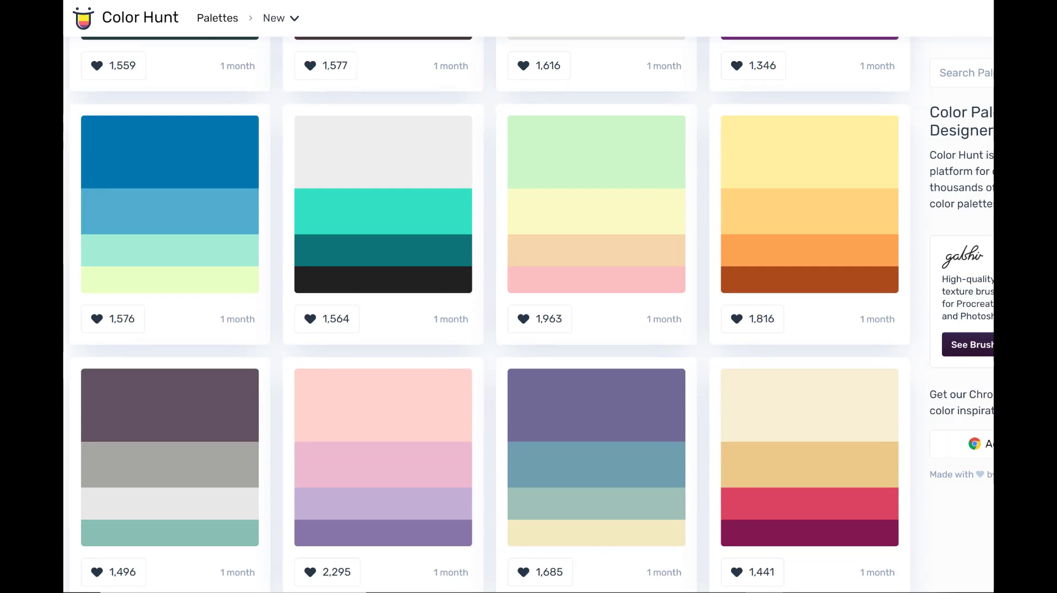
scroll(528, 314, "down", 1)
scroll(528, 314, "up", 1)
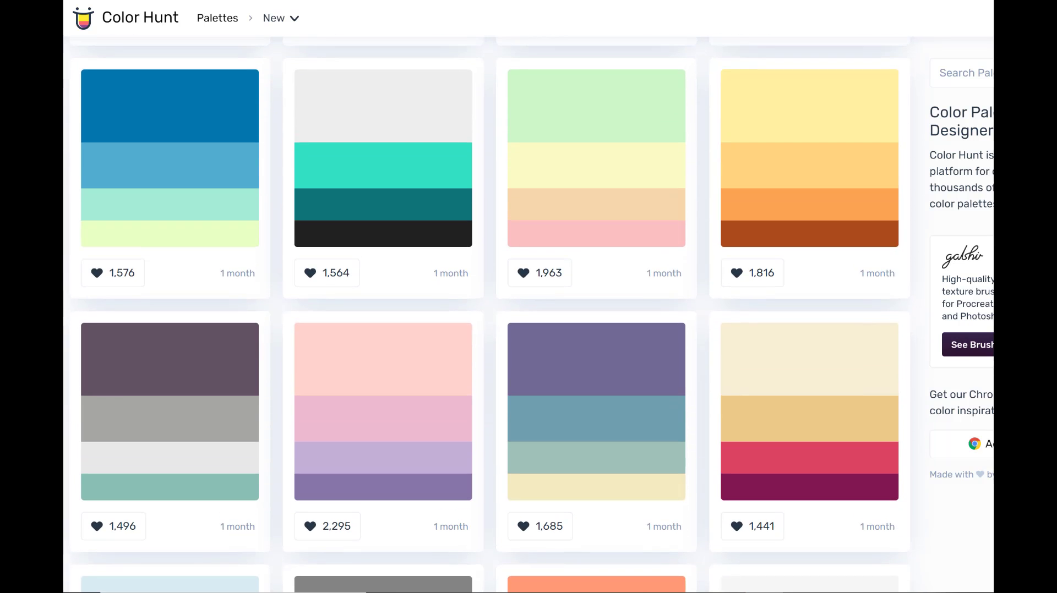
mouse_move(857, 144)
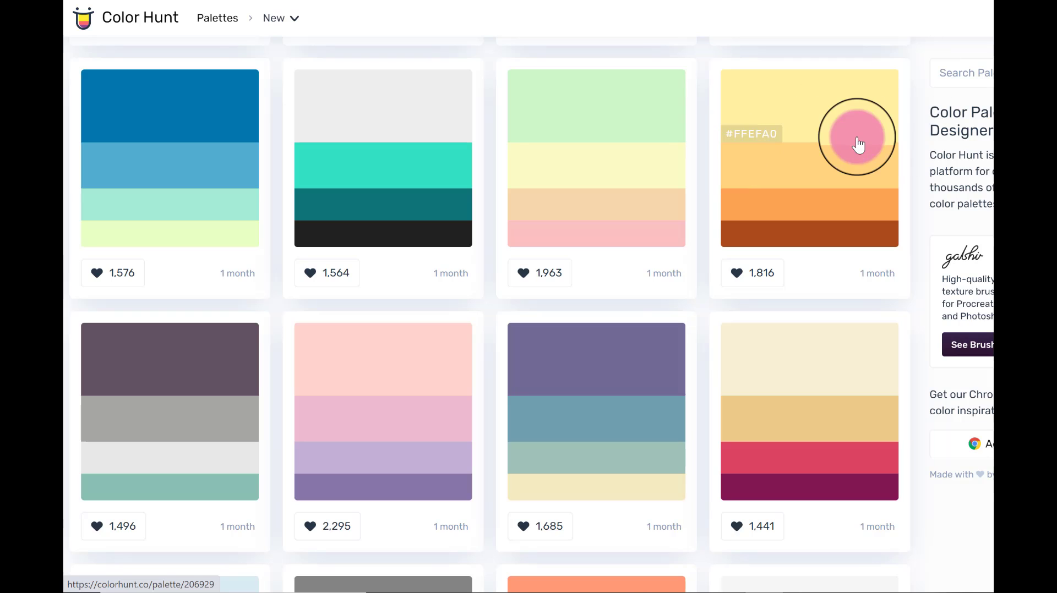
left_click(827, 174)
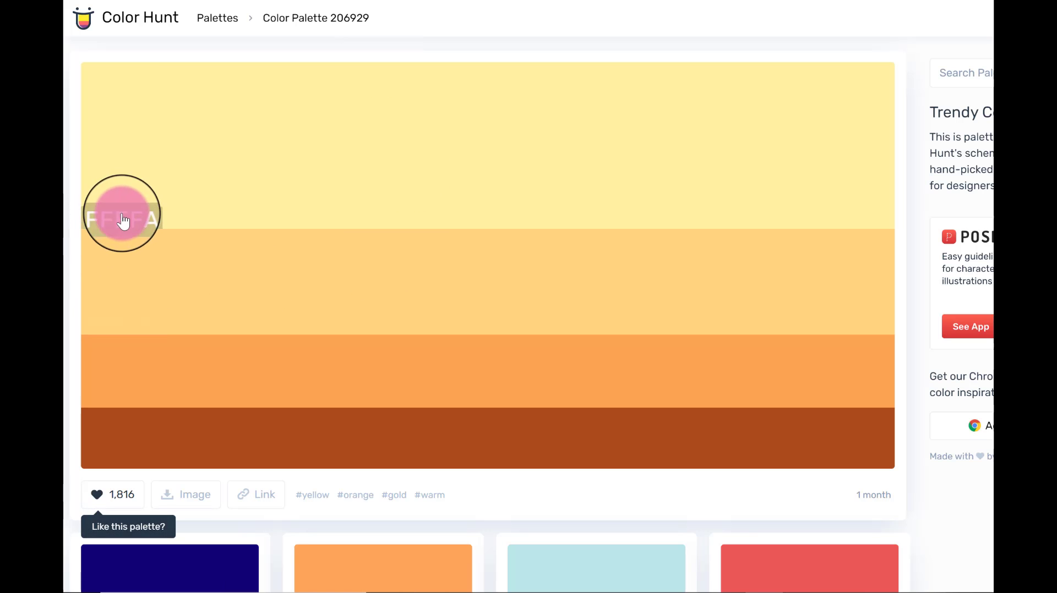
left_click(123, 222)
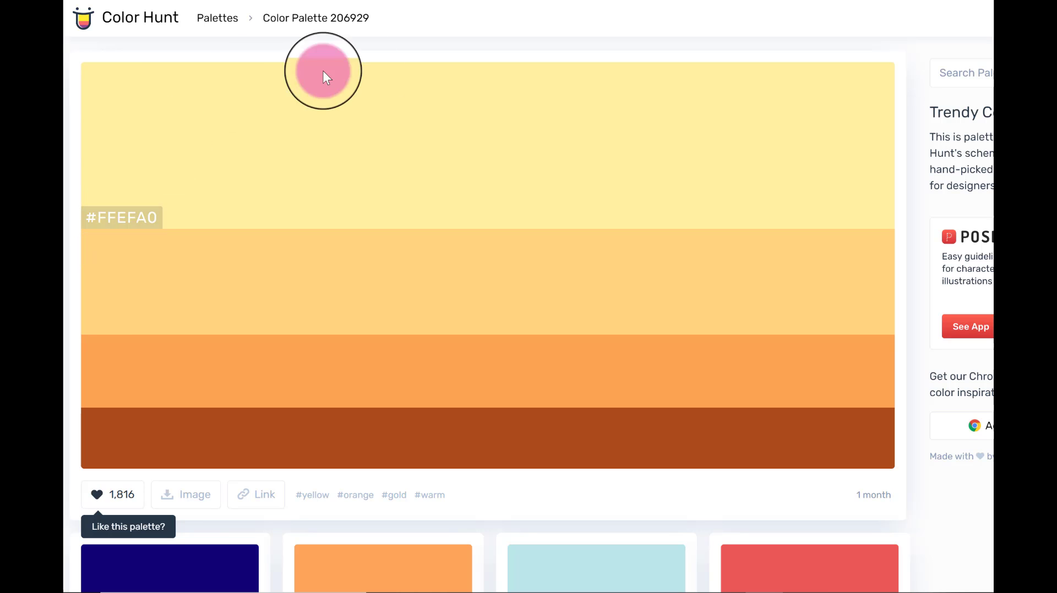
key("ctrl+Tab")
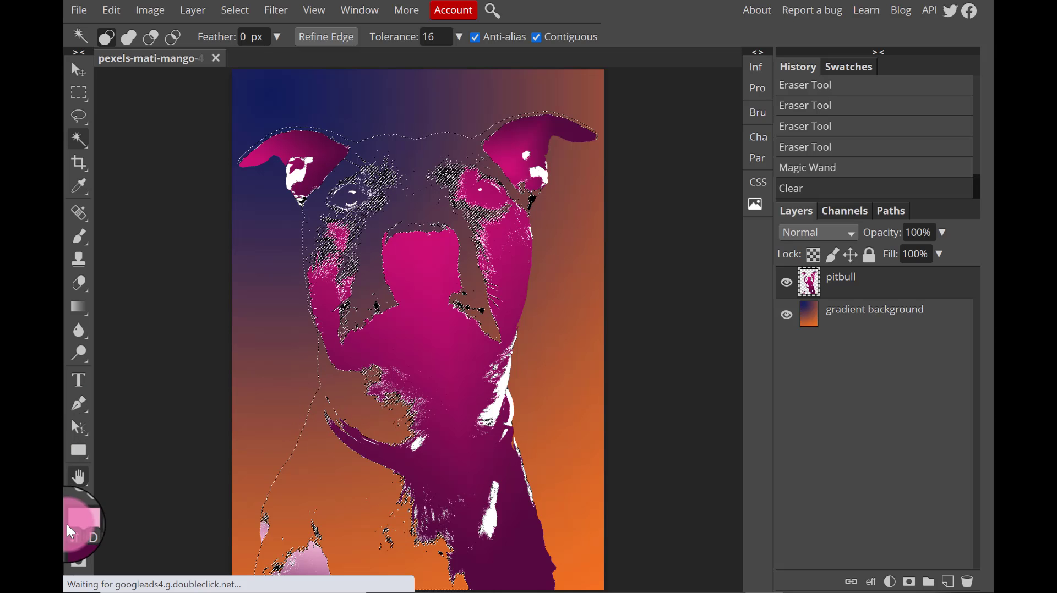
- Set the foreground colour to pale yellow #FFEFA0
left_click(70, 531)
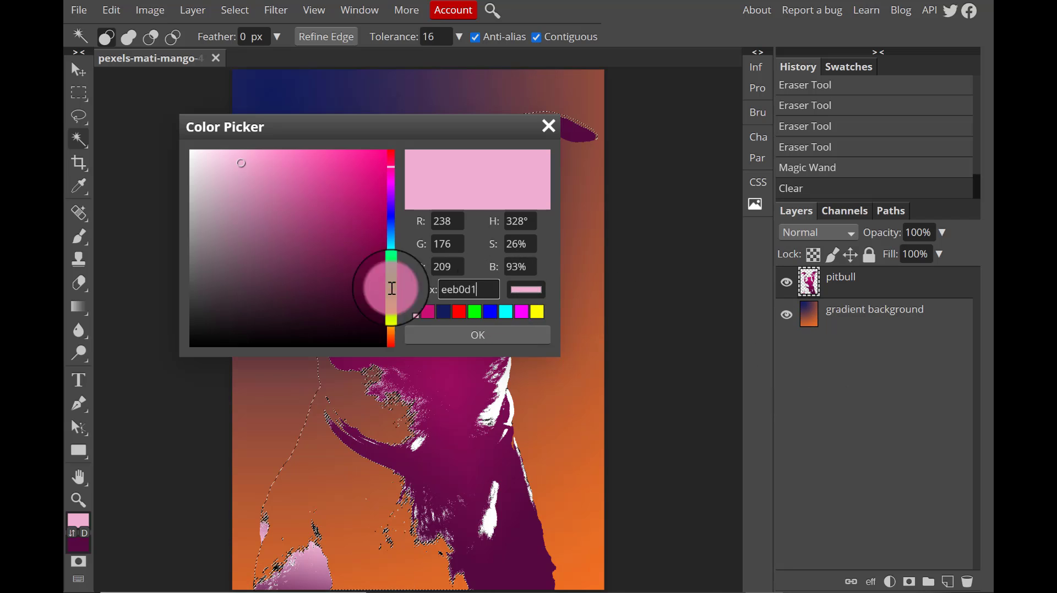
key("ctrl+a")
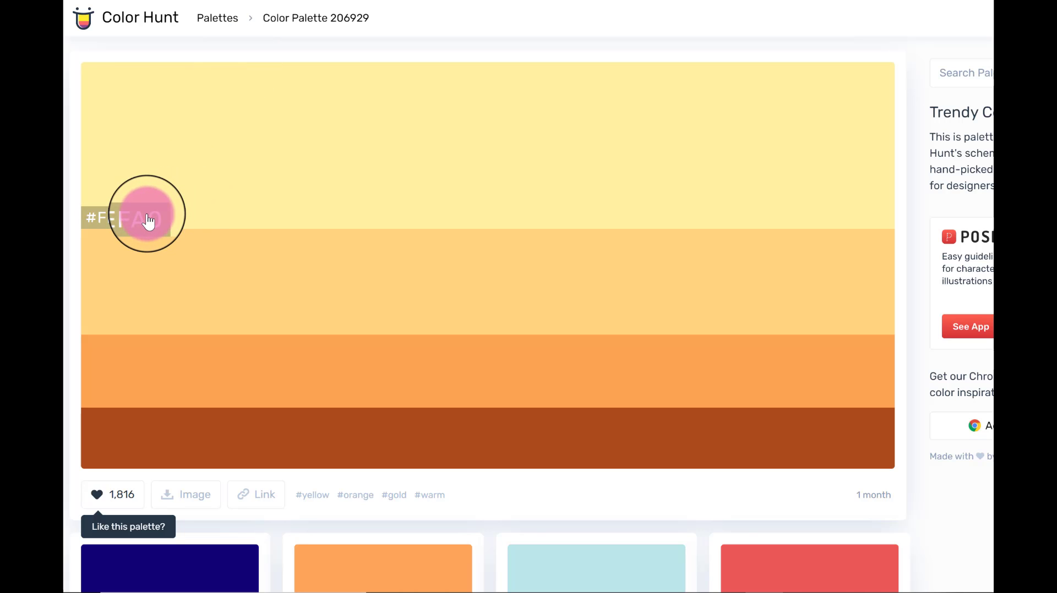
left_click(150, 216)
key("ctrl+Tab")
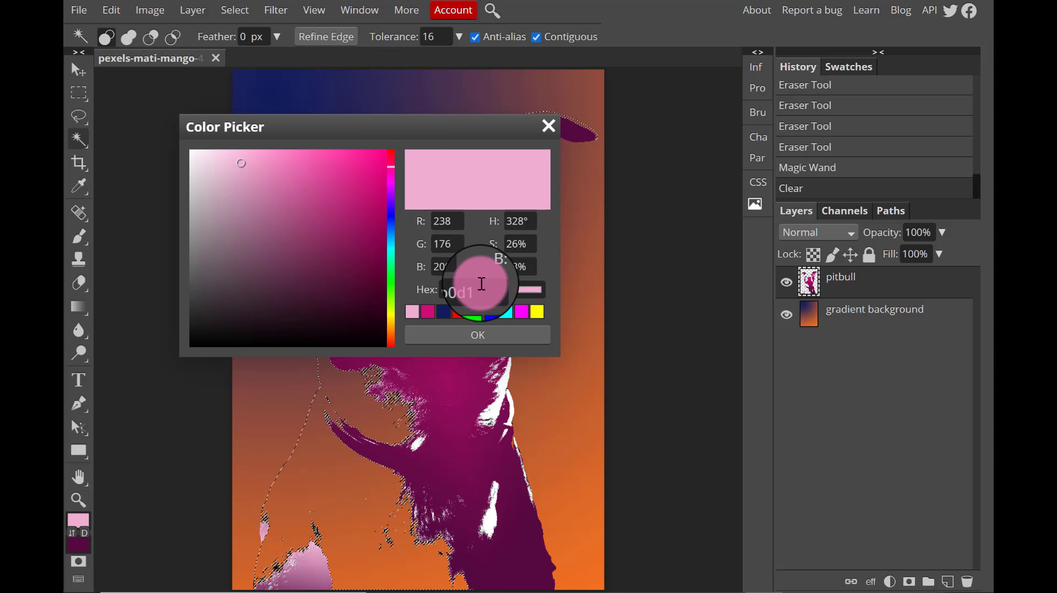
key("BackSpace")
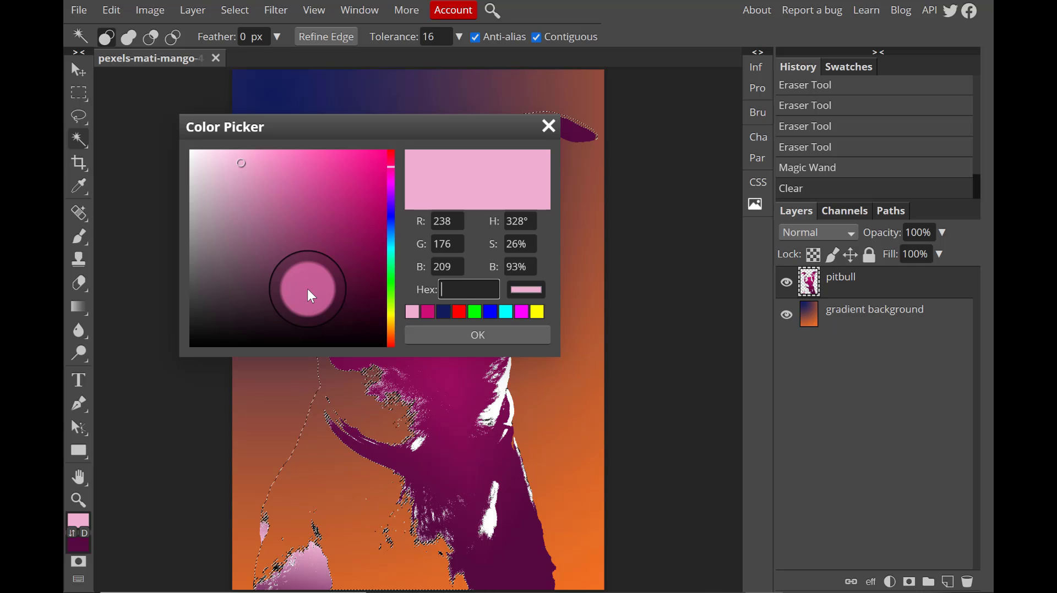
key("ctrl+v")
left_click(420, 335)
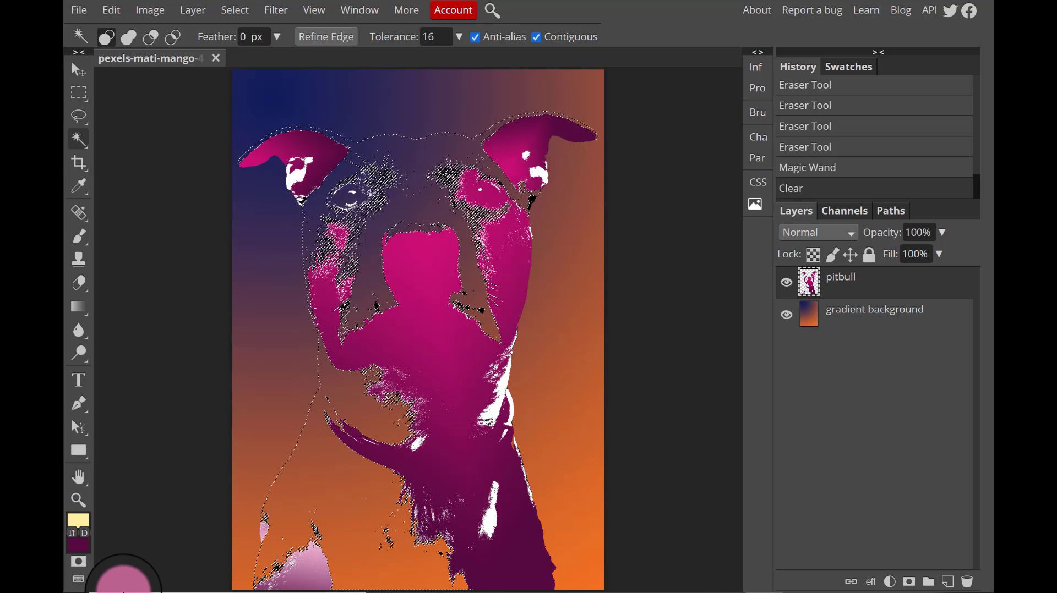
- Set the background colour to orange #FCA652
left_click(78, 545)
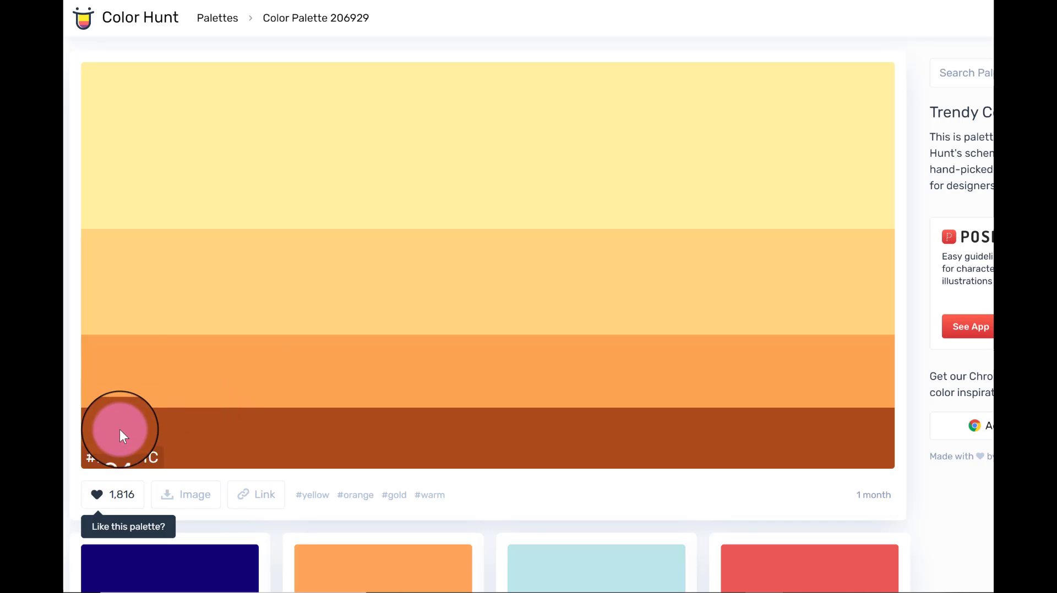
left_click(115, 385)
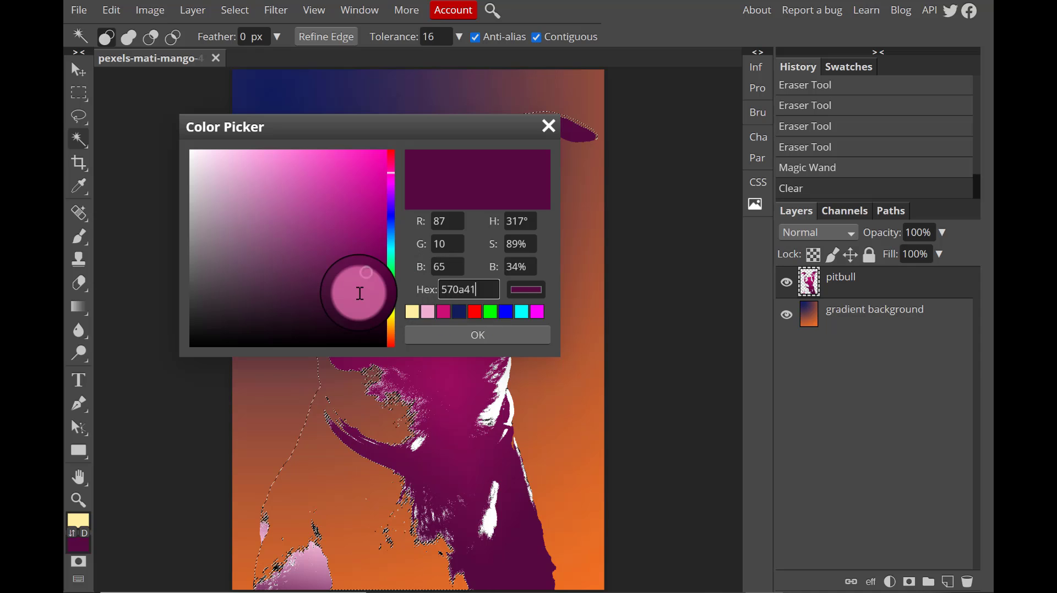
key("ctrl+a")
key("BackSpace")
key("ctrl+v")
key("ctrl+v")
key("BackSpace")
key("BackSpace")
key("BackSpace")
key("BackSpace")
key("BackSpace")
key("ctrl+v")
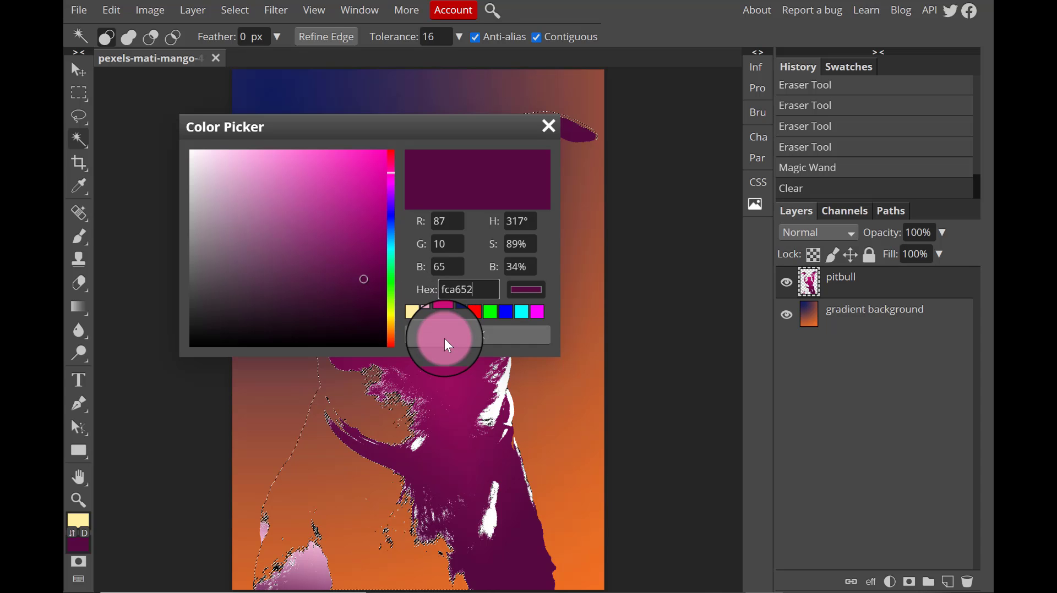
left_click(444, 337)
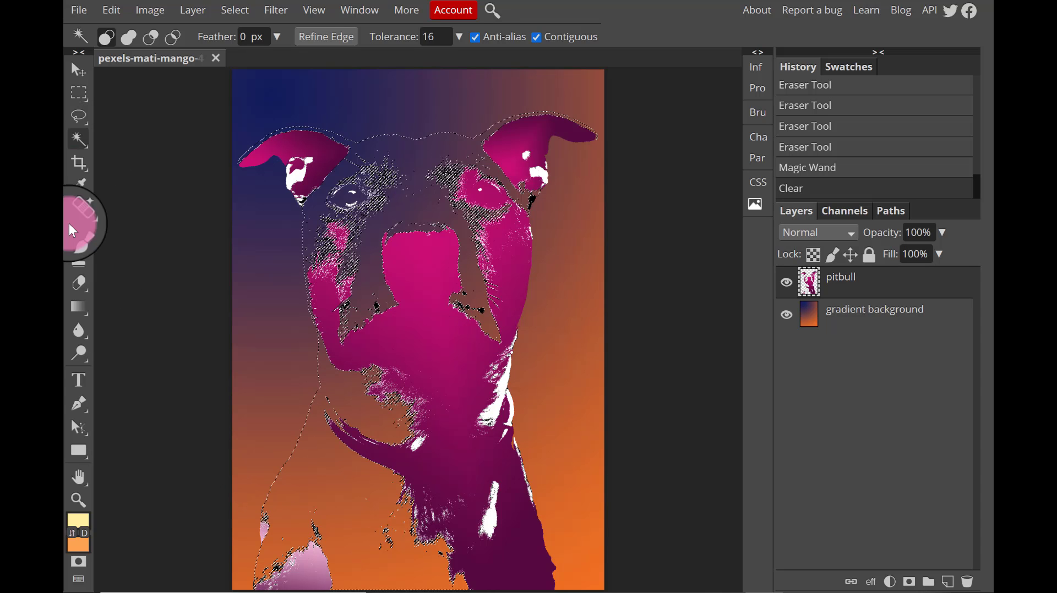
left_click(79, 305)
- Fill the selected light areas of the dog with a pale yellow-to-orange gradient, then deselect
left_click_drag(406, 158, 368, 579)
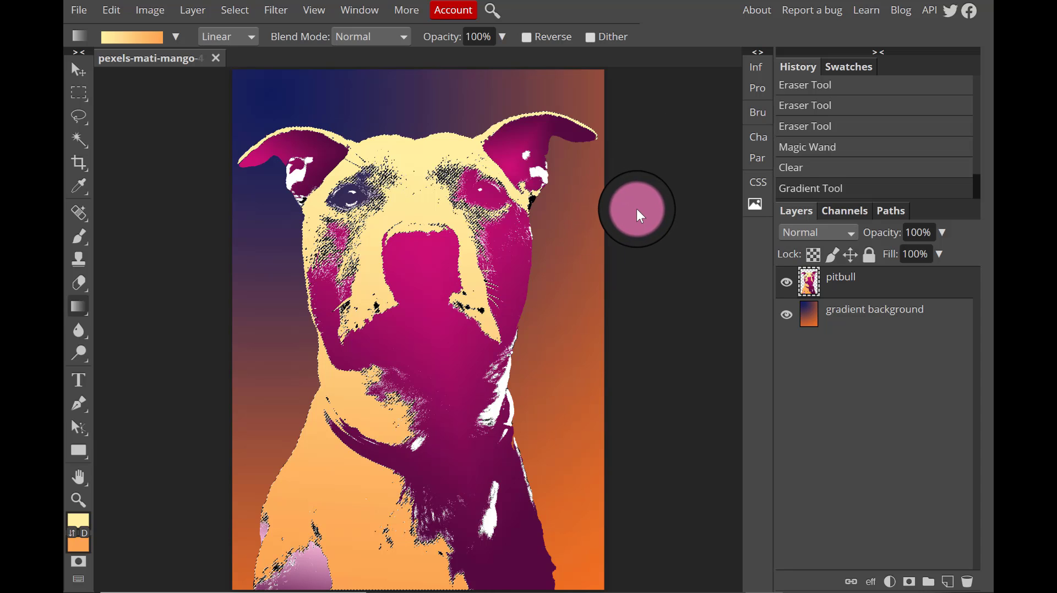
key("ctrl+d")
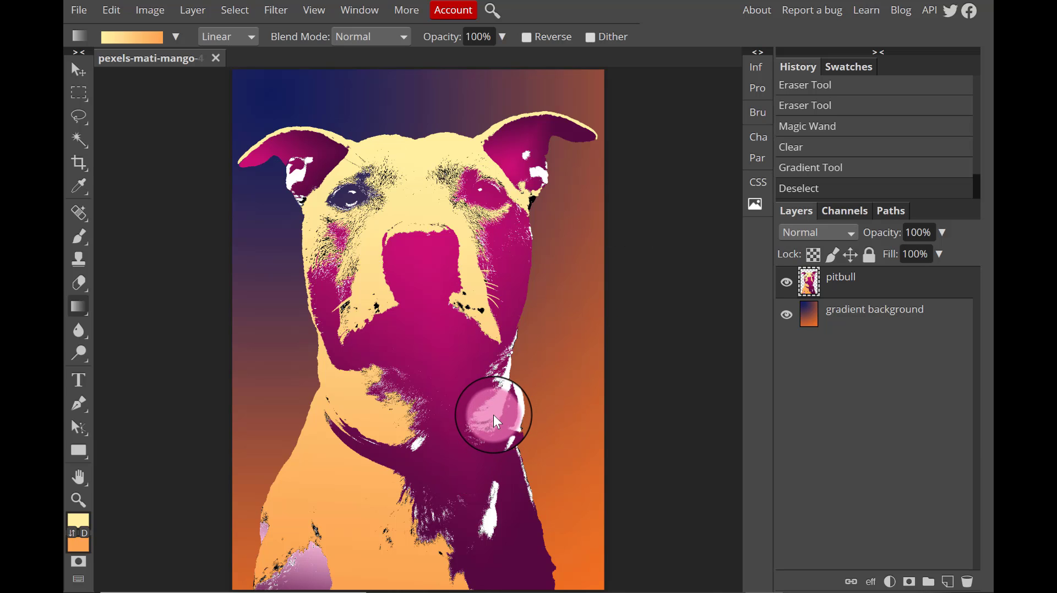
- Clear the leftover white patch in the left ear and refill it with the gradient
left_click(83, 148)
left_click(297, 186)
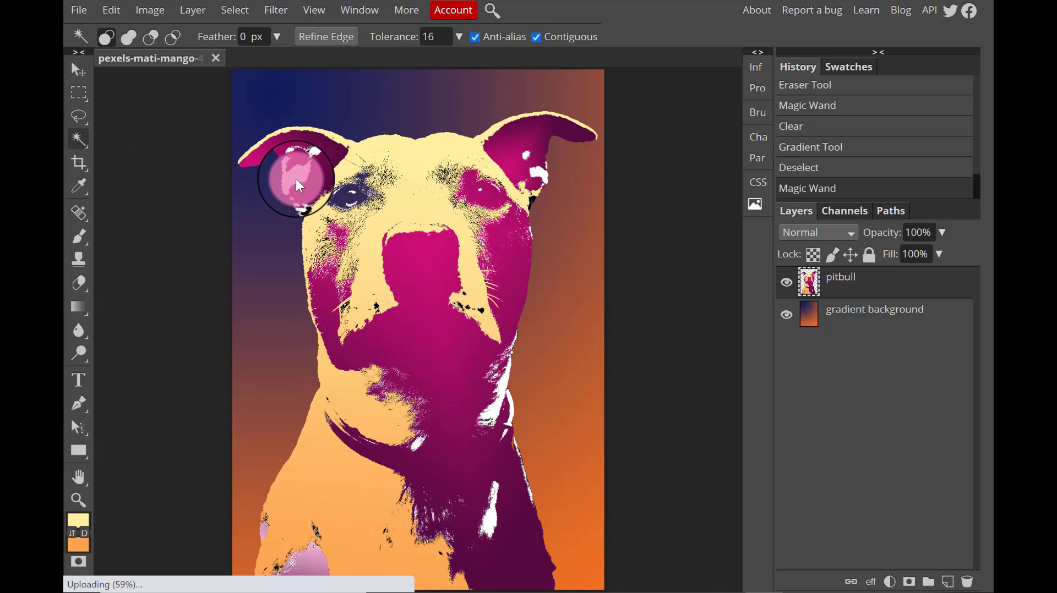
key("Delete")
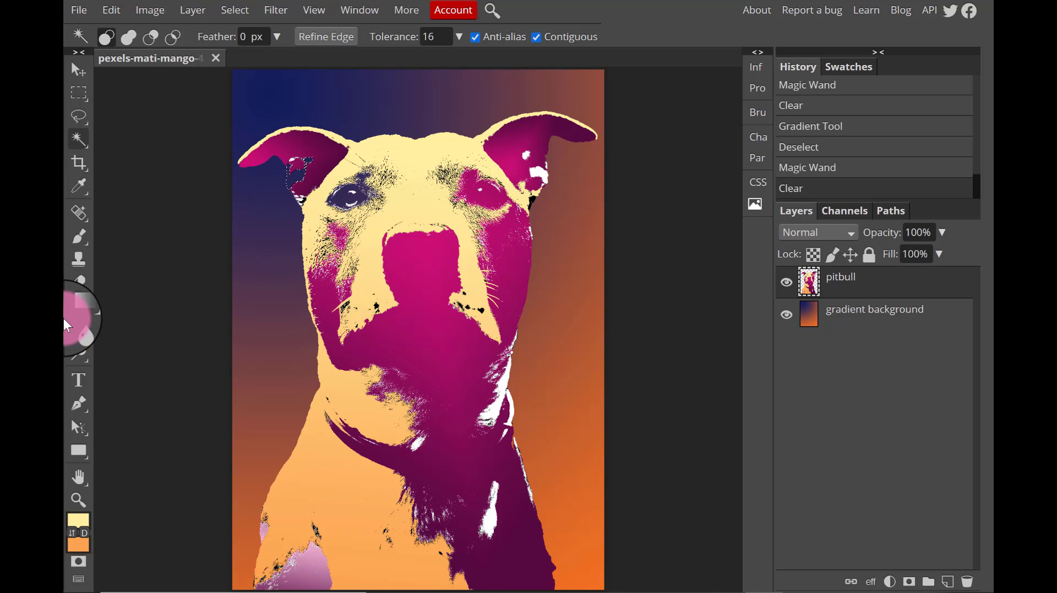
left_click(79, 307)
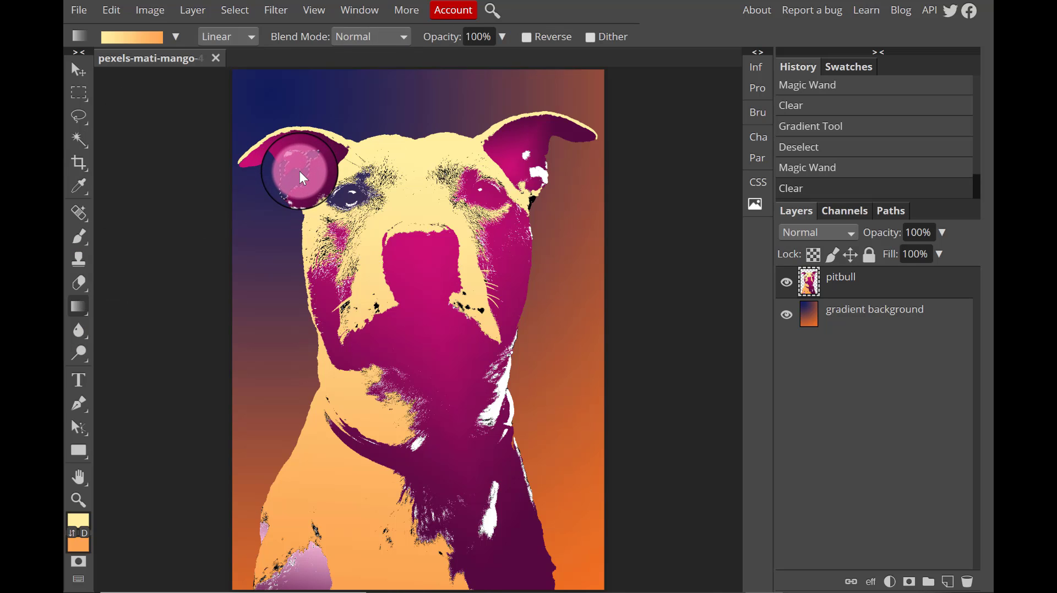
left_click_drag(302, 178, 278, 208)
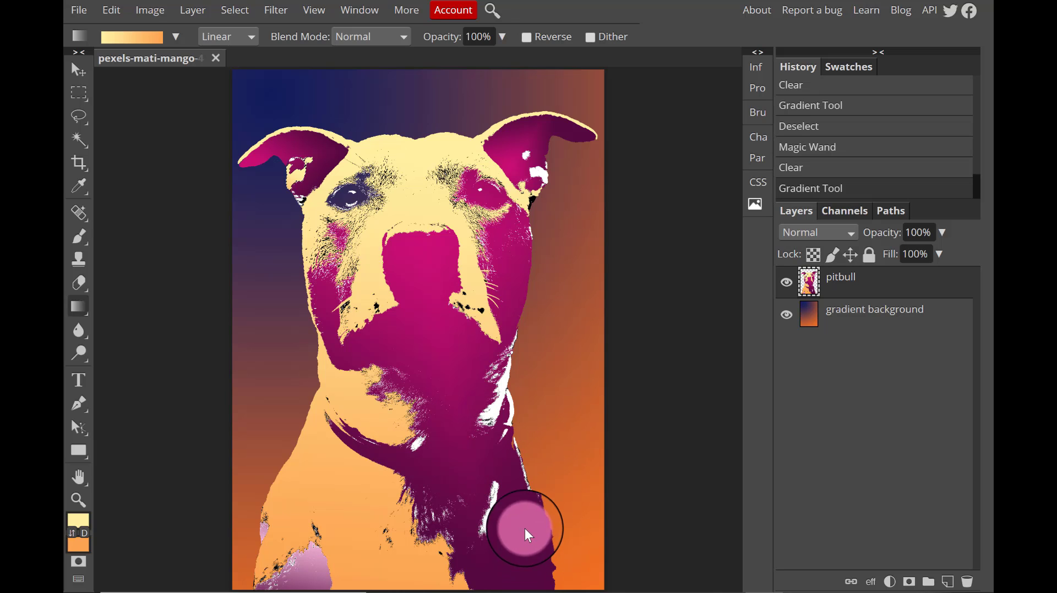
left_click(83, 501)
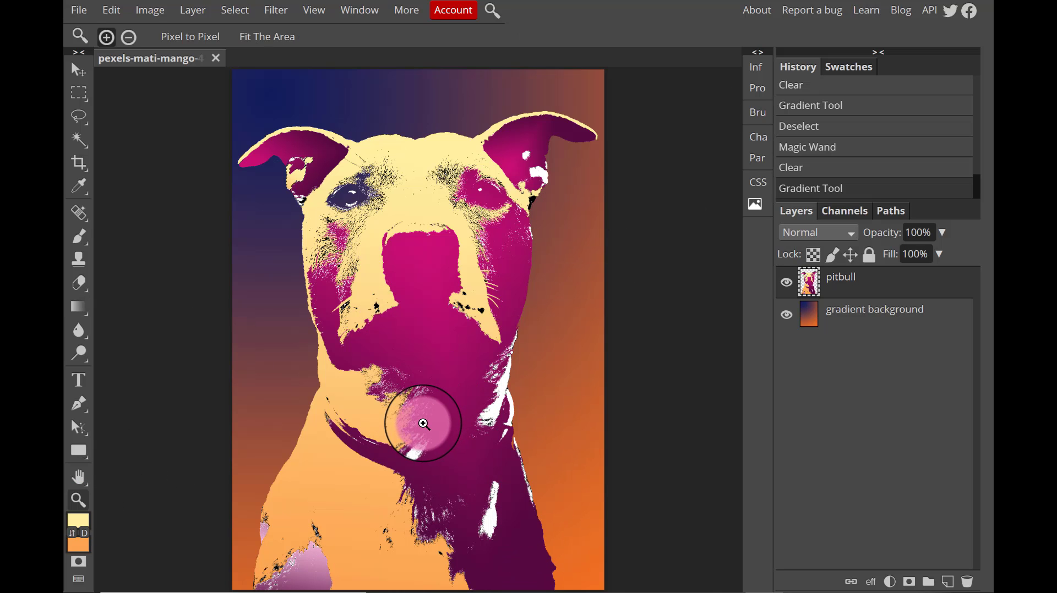
left_click(421, 424)
left_click(423, 424)
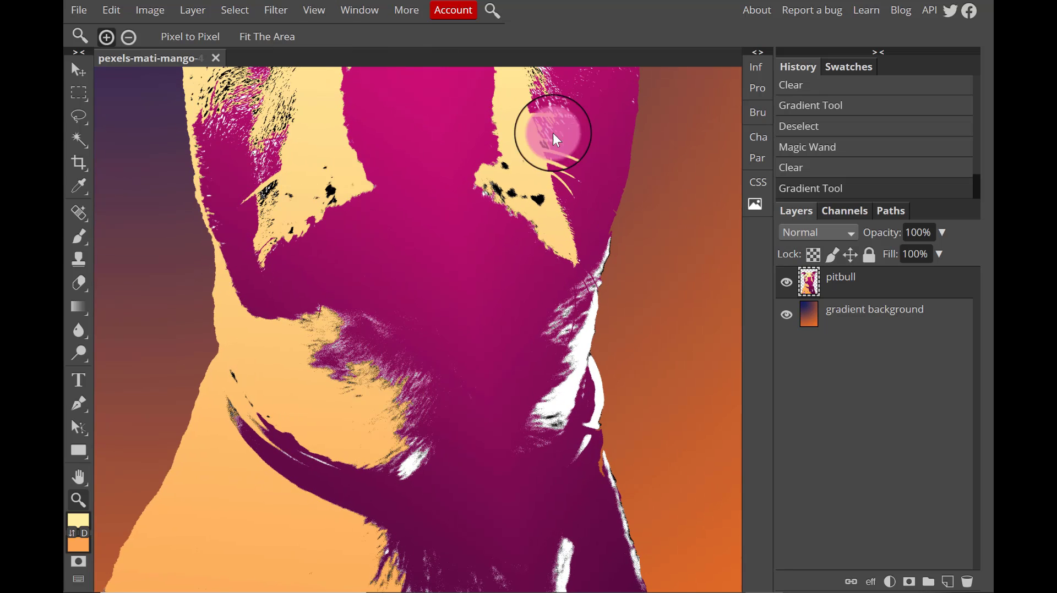
key("c")
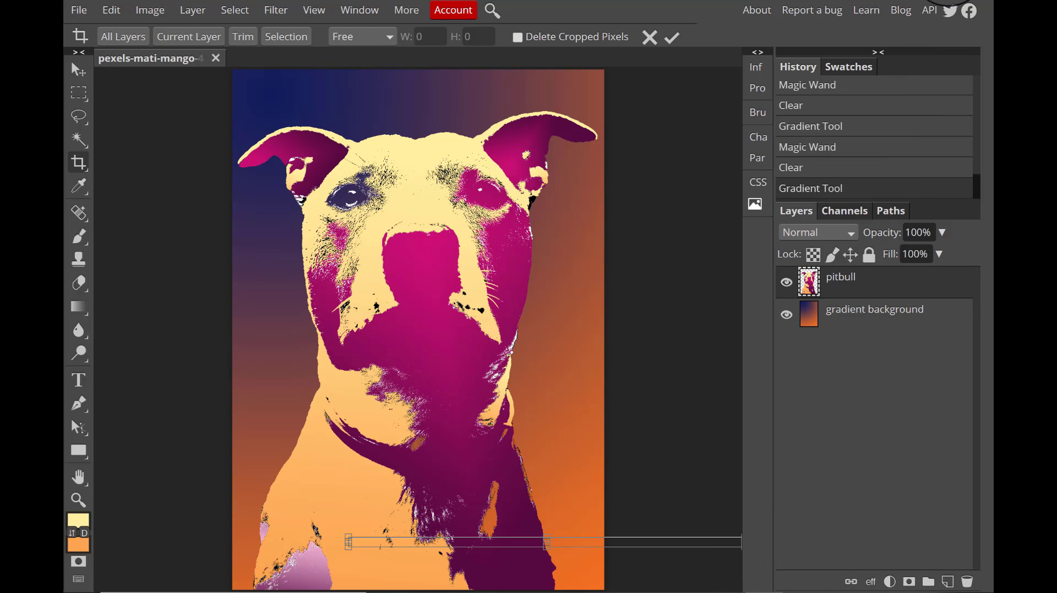
key("v")
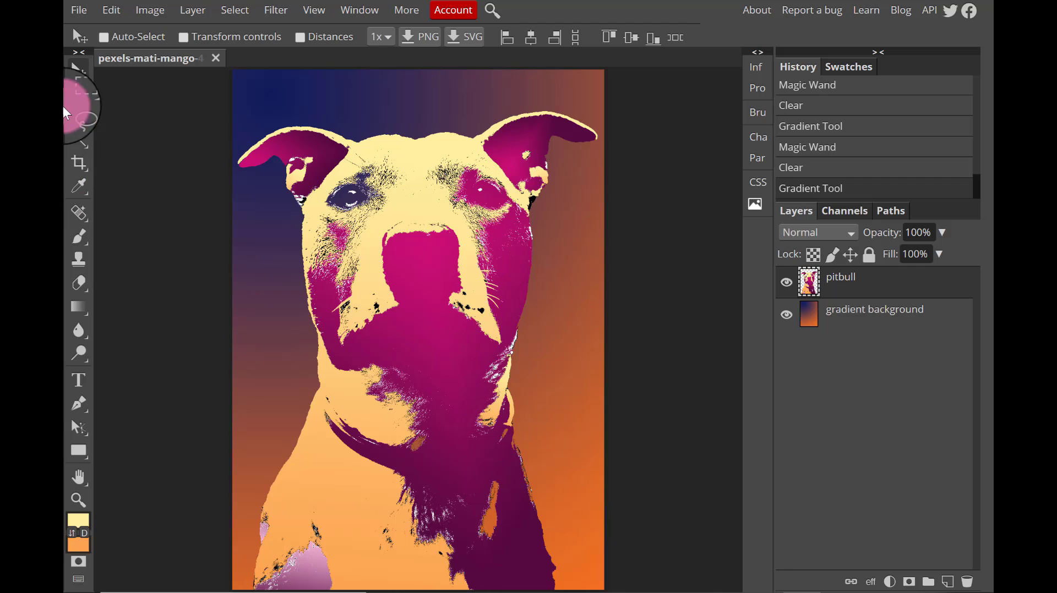
- Bring up File > Export as, showing the PNG, JPG and SVG format options
left_click(80, 12)
mouse_move(123, 211)
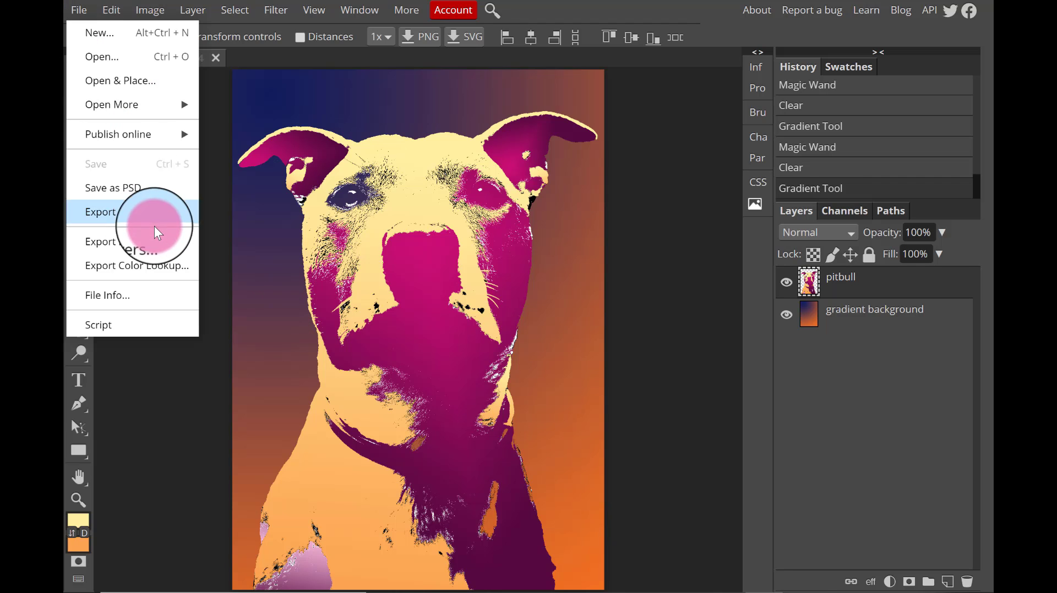